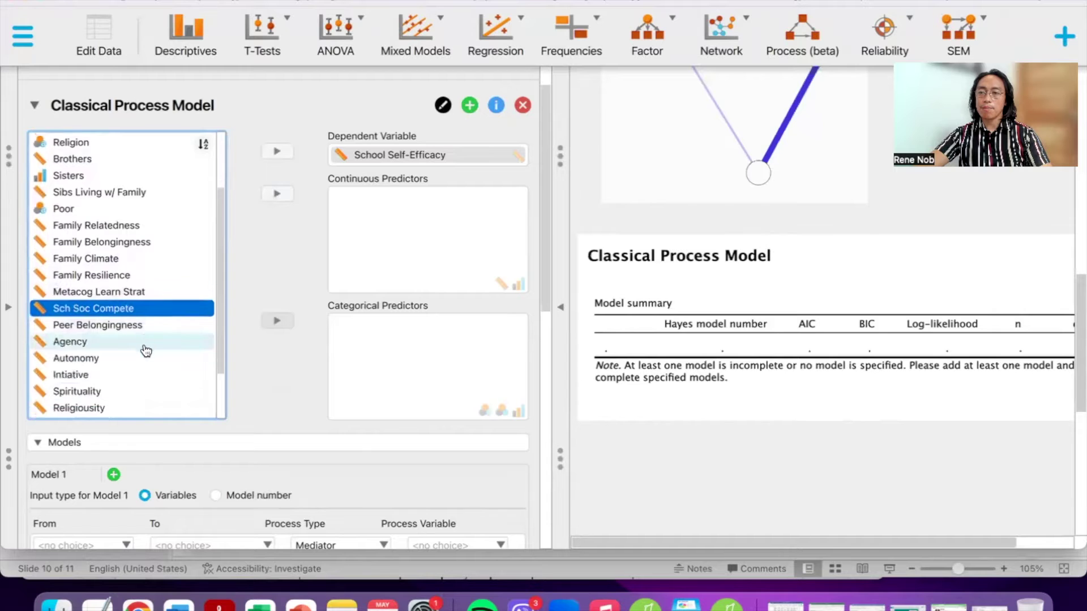
Move Intiative, Metacog Learn Strat, Sch Soc Compete and Age into the Continuous Predictors box
{"action": "left_click", "coordinate": [152, 342]}
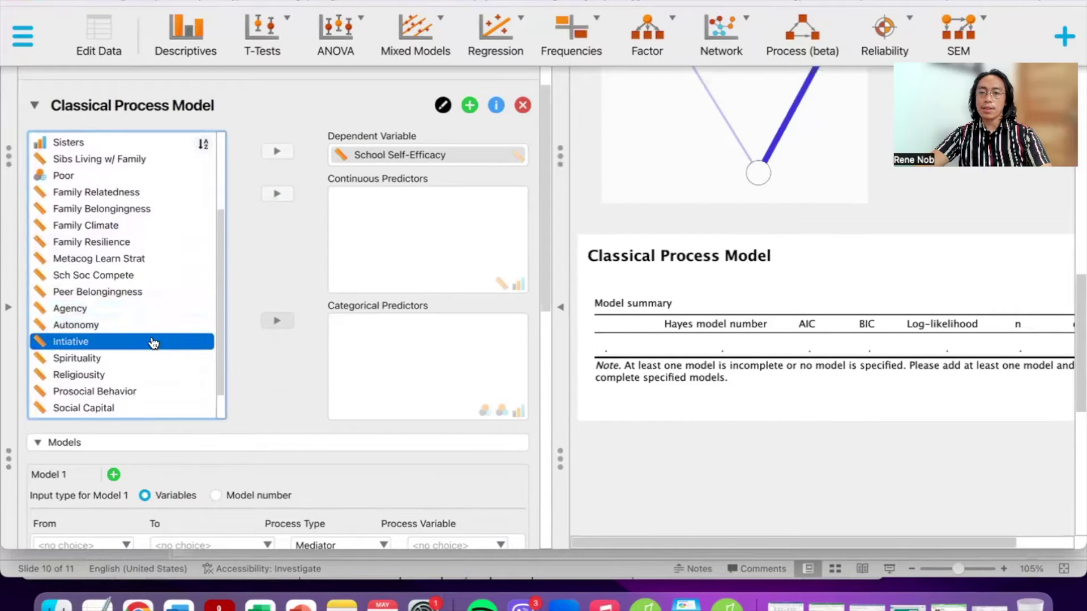
{"action": "left_click", "coordinate": [276, 193]}
{"action": "left_click", "coordinate": [135, 312]}
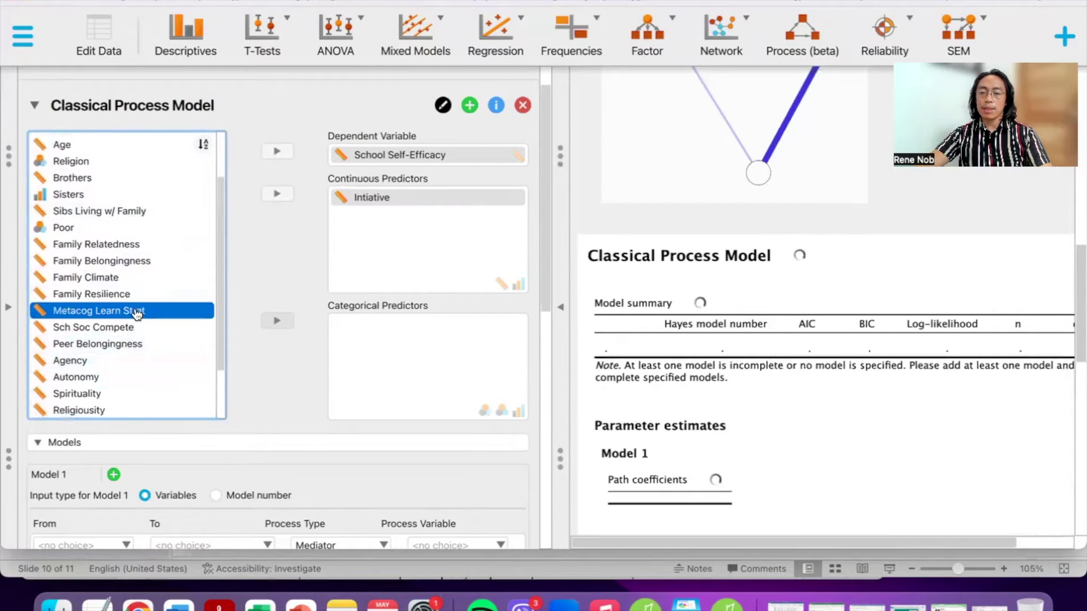
{"action": "left_click", "coordinate": [277, 193]}
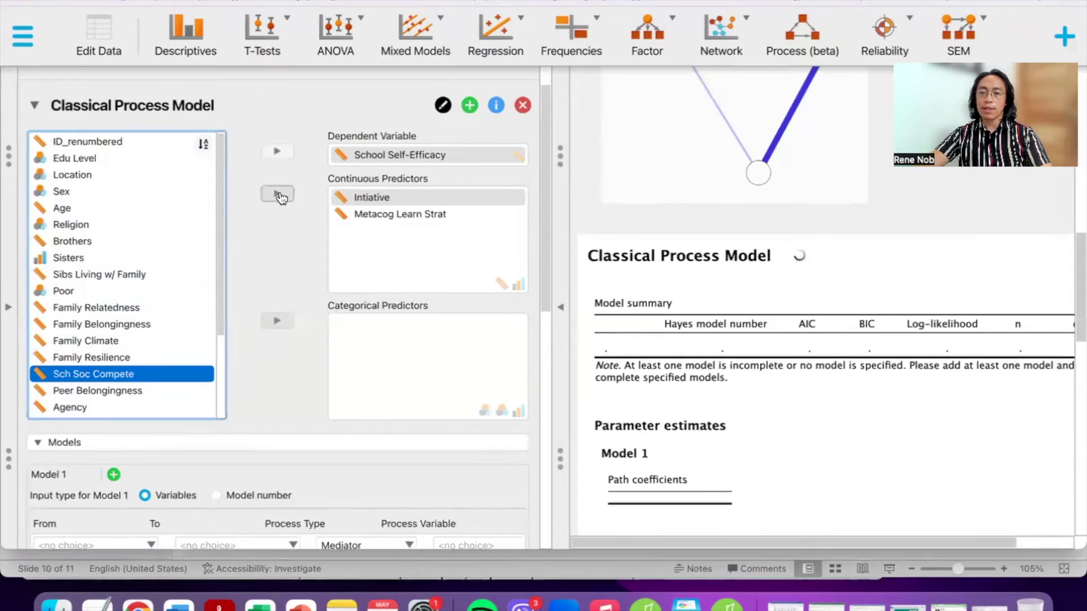
{"action": "left_click", "coordinate": [153, 372]}
{"action": "scroll", "coordinate": [153, 371], "scroll_direction": "down", "scroll_amount": 1}
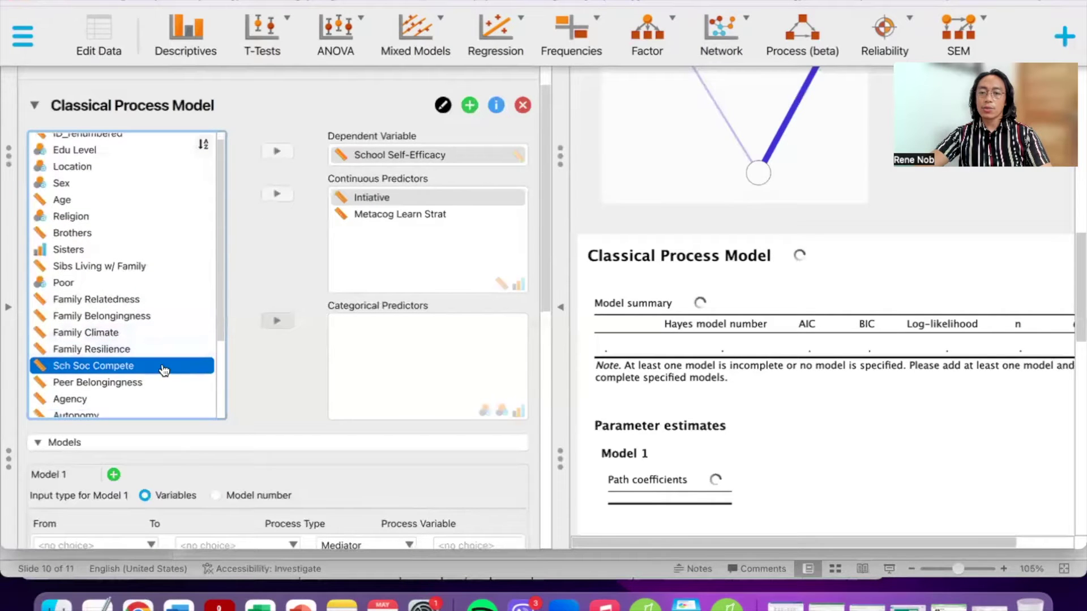
{"action": "left_click", "coordinate": [278, 194]}
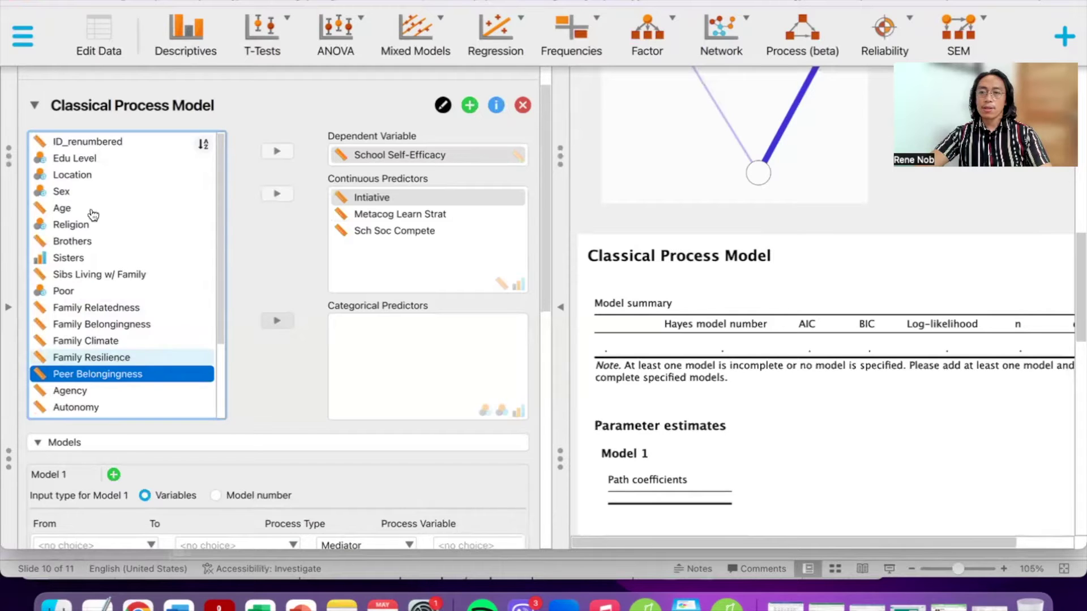
{"action": "left_click", "coordinate": [135, 210]}
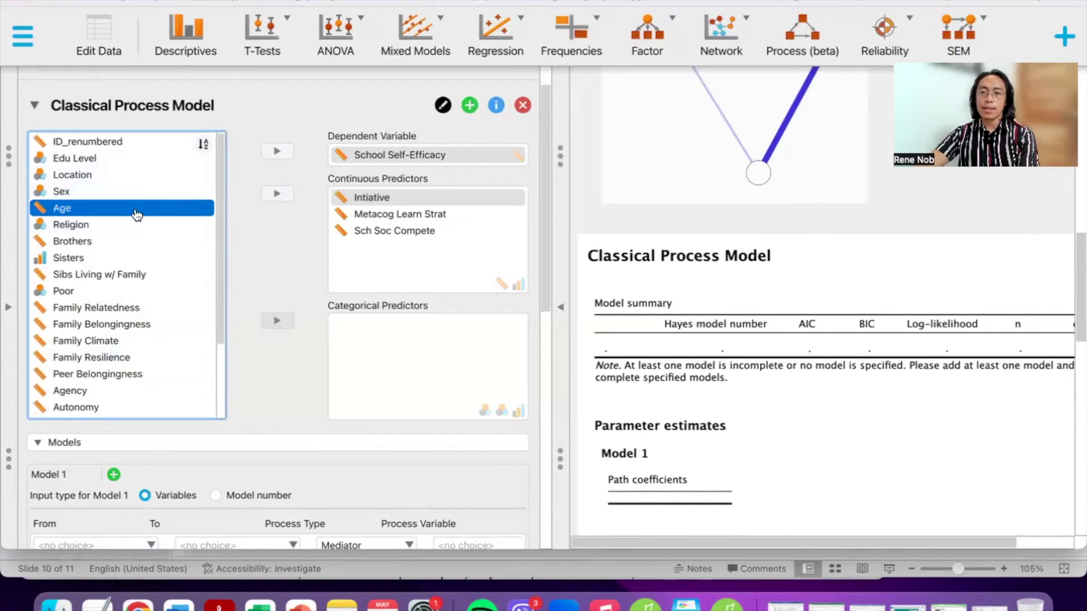
{"action": "left_click", "coordinate": [286, 198]}
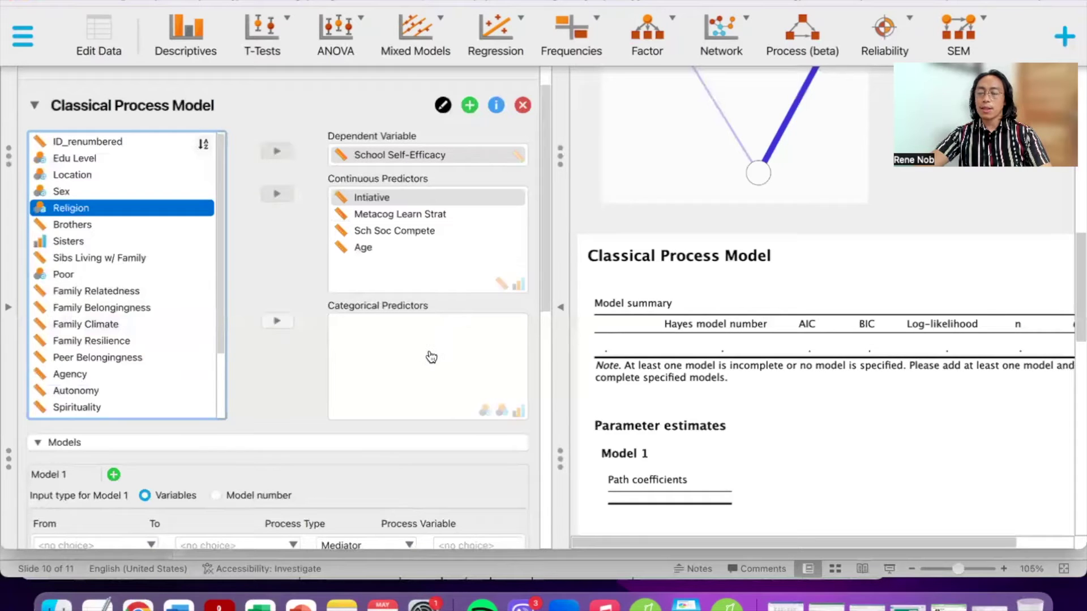
{"action": "scroll", "coordinate": [277, 396], "scroll_direction": "down", "scroll_amount": 5}
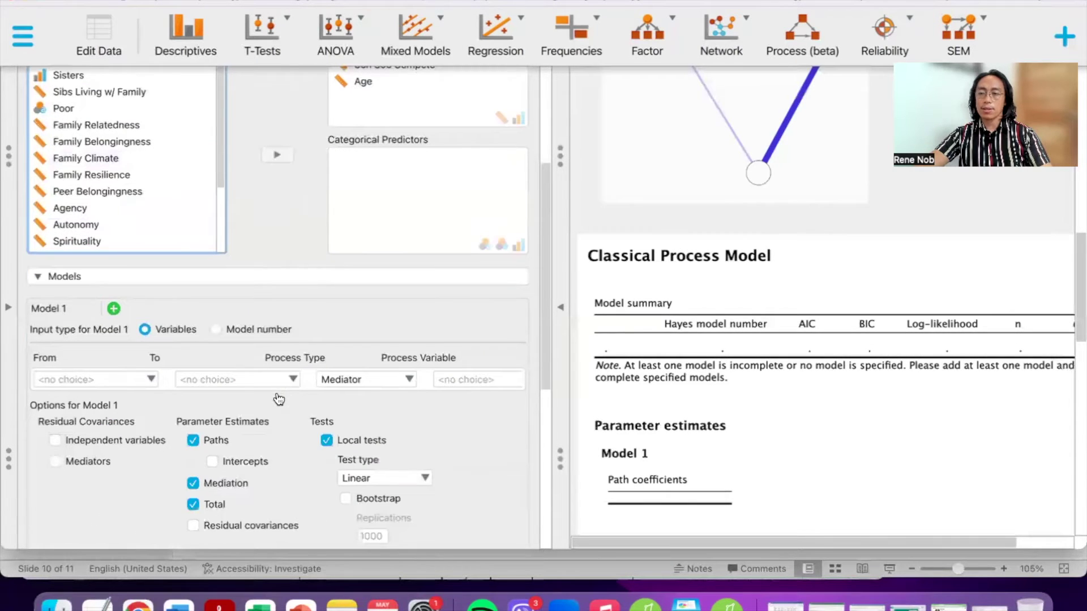
Switch Model 1 to the Model number option and replace the preset 6 with Hayes model 4
{"action": "scroll", "coordinate": [668, 357], "scroll_direction": "down", "scroll_amount": 3}
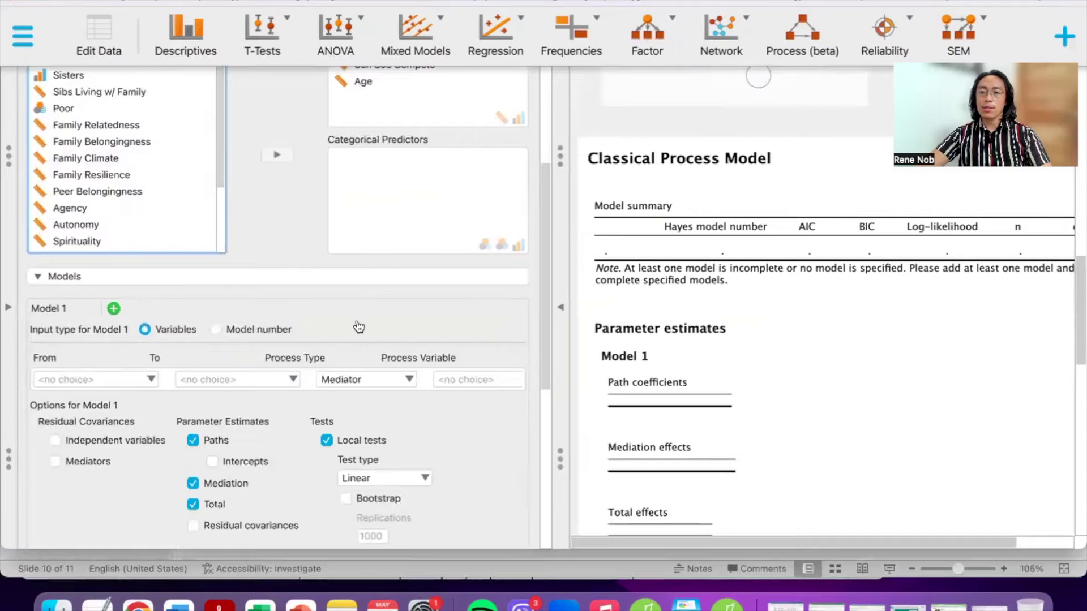
{"action": "left_click", "coordinate": [241, 331]}
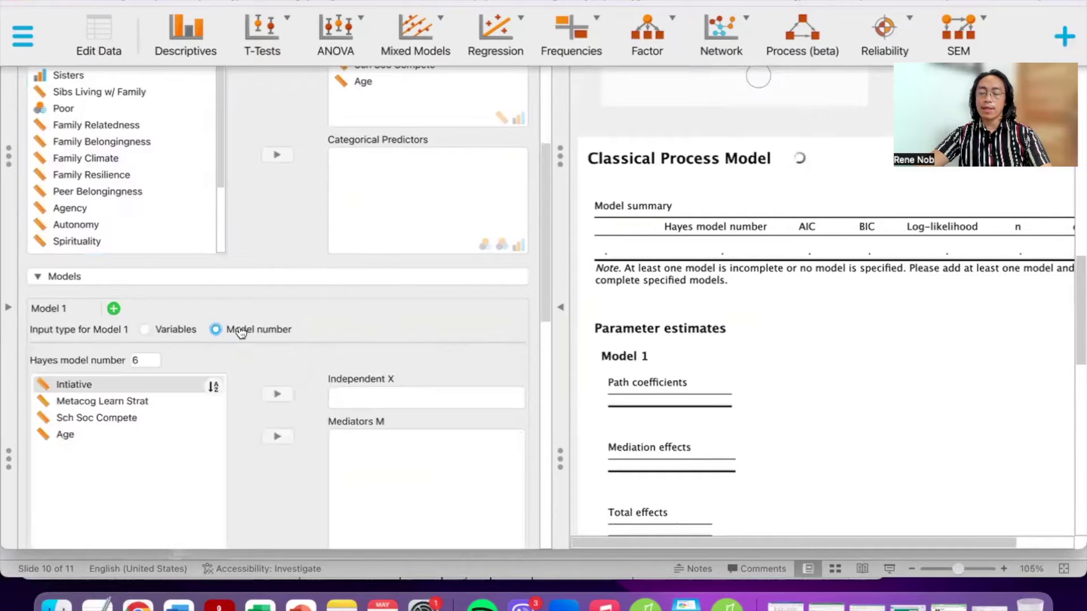
{"action": "left_click", "coordinate": [147, 362]}
{"action": "key", "text": "BackSpace"}
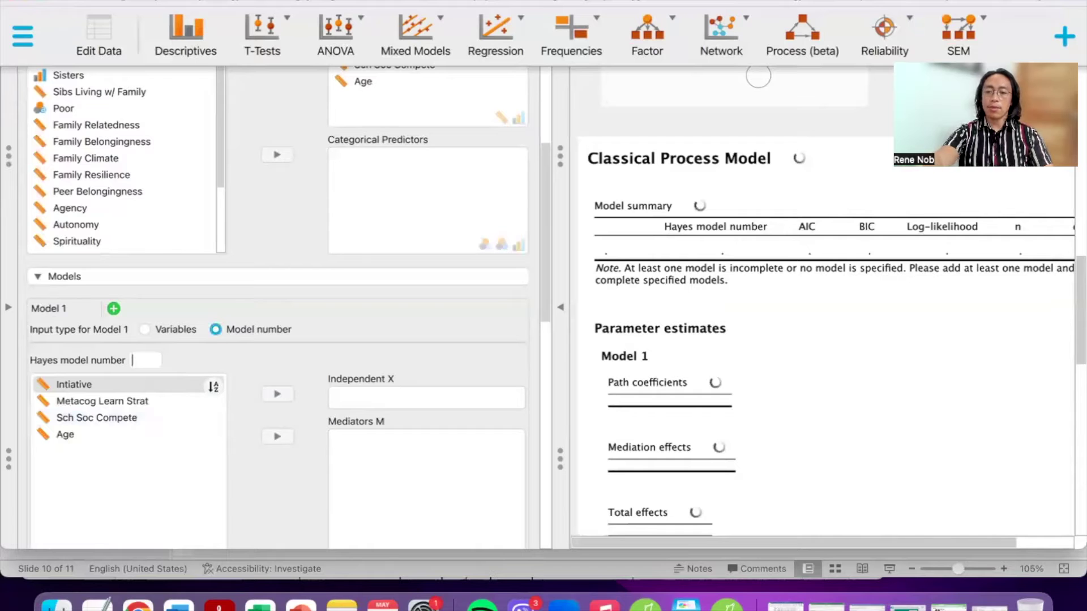
{"action": "type", "text": "1"}
{"action": "key", "text": "BackSpace"}
{"action": "type", "text": "4"}
{"action": "key", "text": "ctrl+Up"}
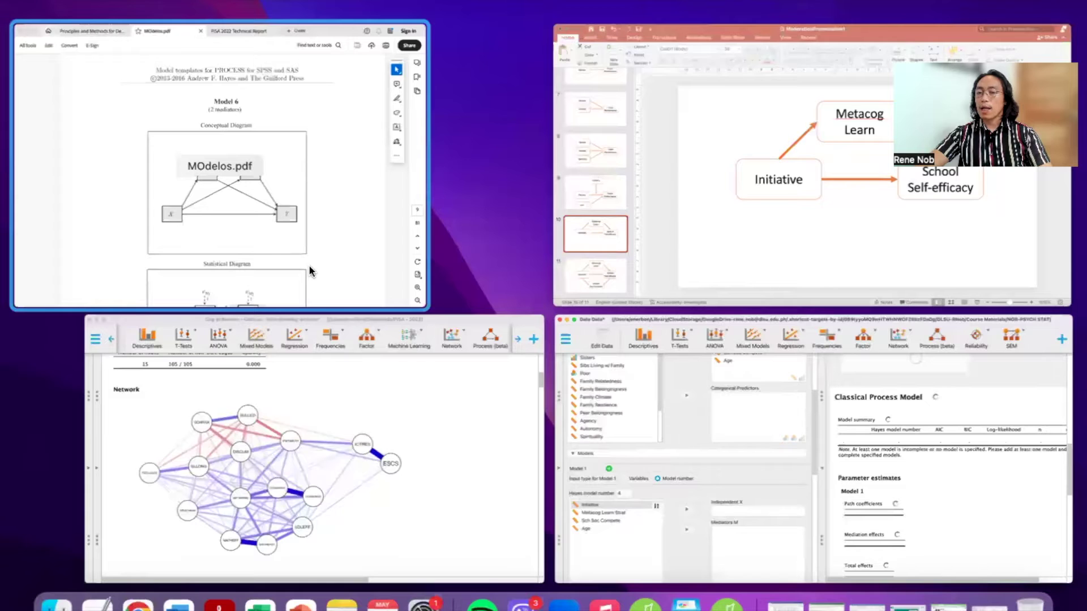
Review the Model 4 template in MOdelos.pdf in Acrobat, then return to JASP
{"action": "left_click", "coordinate": [366, 224]}
{"action": "scroll", "coordinate": [445, 190], "scroll_direction": "up", "scroll_amount": 10}
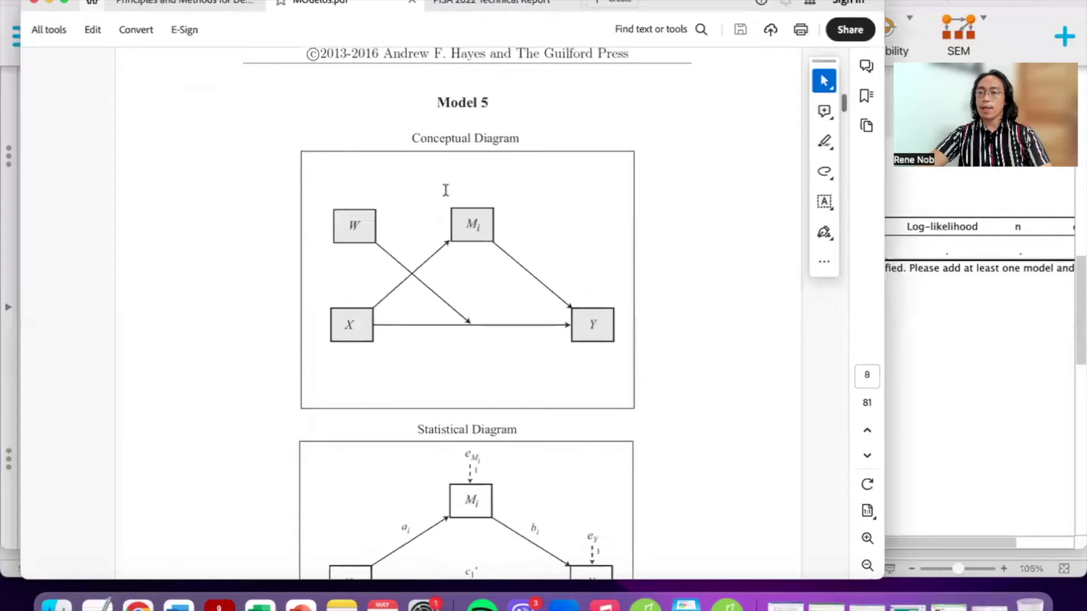
{"action": "scroll", "coordinate": [445, 190], "scroll_direction": "up", "scroll_amount": 8}
{"action": "scroll", "coordinate": [445, 190], "scroll_direction": "up", "scroll_amount": 8}
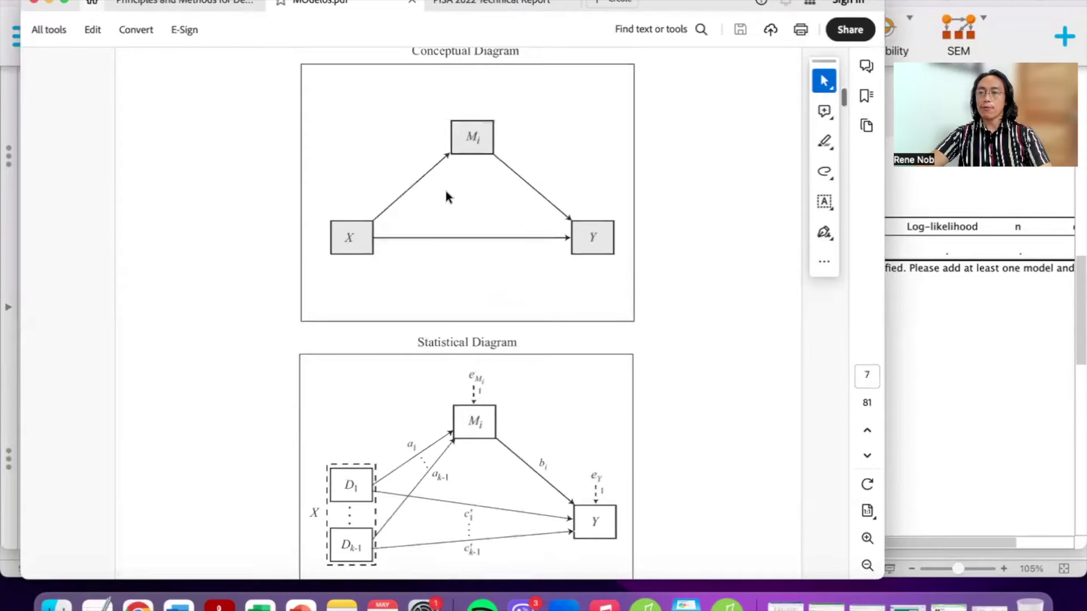
{"action": "scroll", "coordinate": [368, 182], "scroll_direction": "down", "scroll_amount": 2}
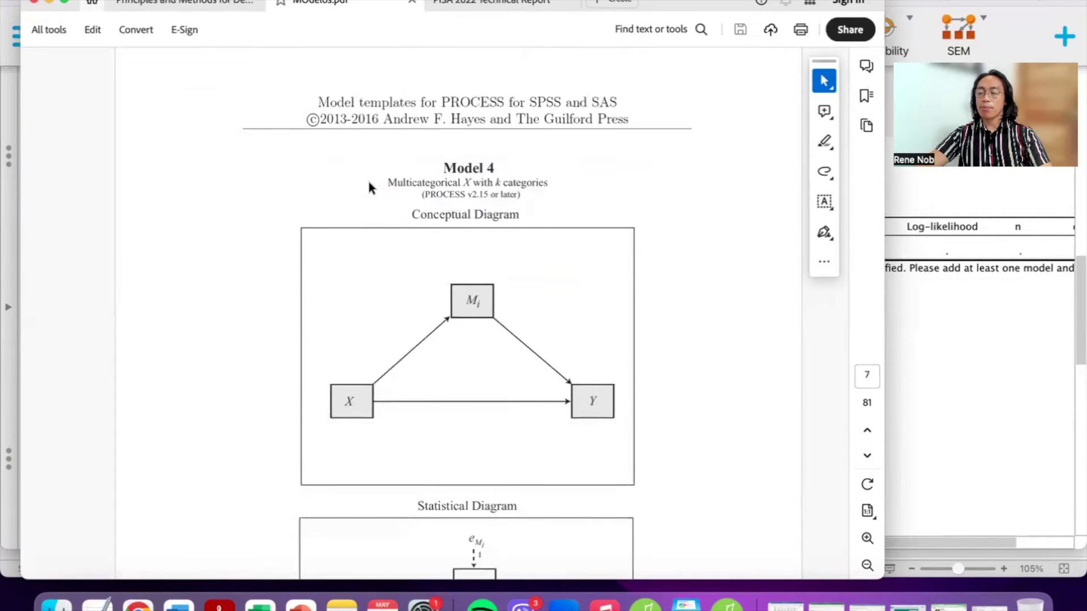
{"action": "scroll", "coordinate": [496, 210], "scroll_direction": "down", "scroll_amount": 2}
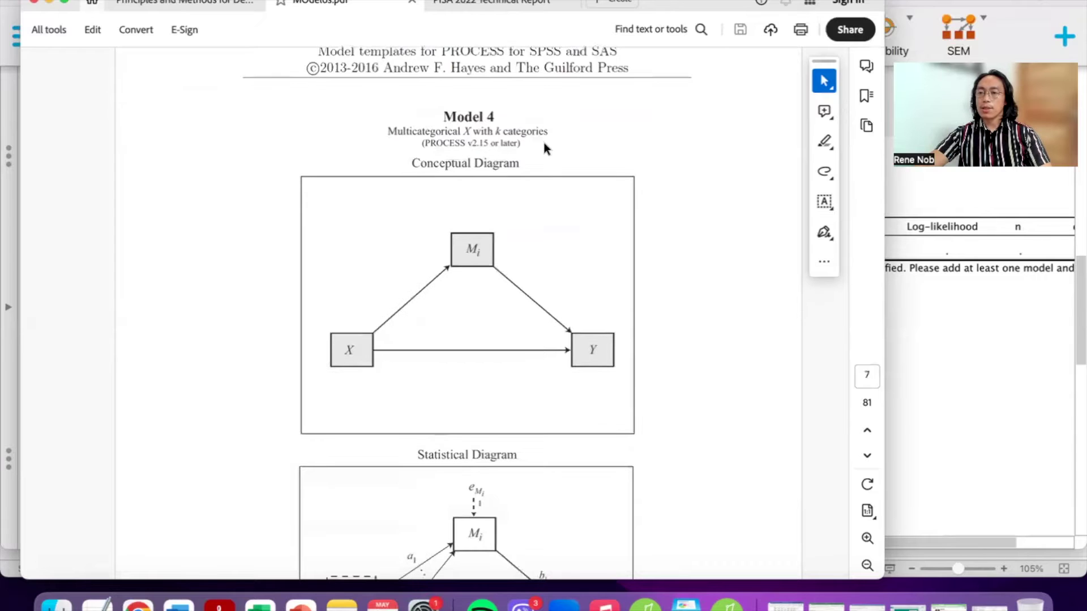
{"action": "scroll", "coordinate": [543, 148], "scroll_direction": "down", "scroll_amount": 1}
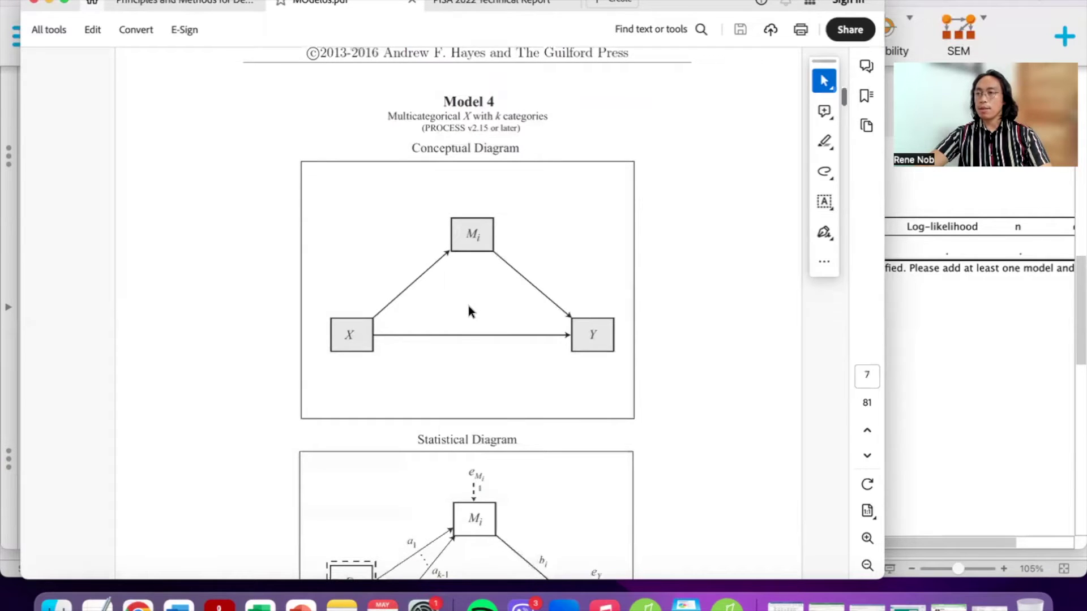
{"action": "scroll", "coordinate": [469, 307], "scroll_direction": "down", "scroll_amount": 2}
{"action": "key", "text": "super+Tab"}
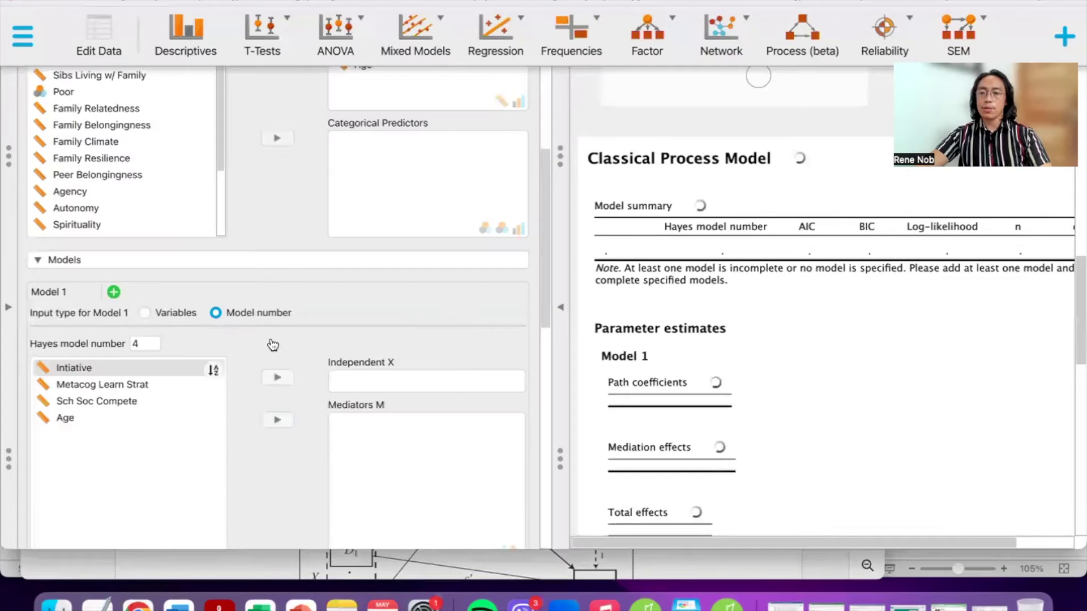
Assign Intiative as Independent X and Metacog Learn Strat as Mediators M
{"action": "scroll", "coordinate": [326, 345], "scroll_direction": "down", "scroll_amount": 3}
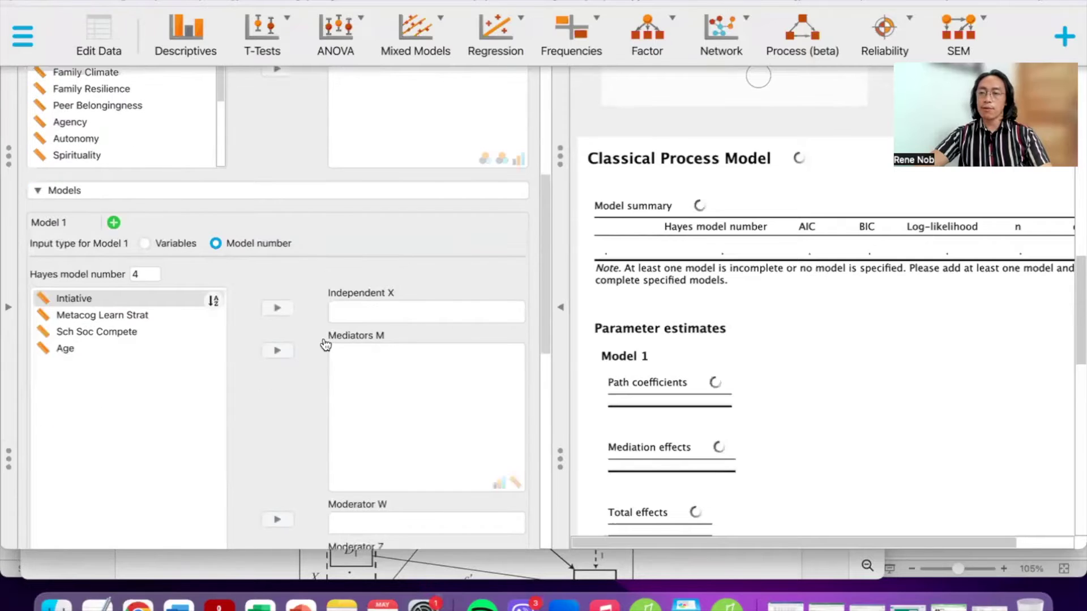
{"action": "scroll", "coordinate": [326, 344], "scroll_direction": "down", "scroll_amount": 1}
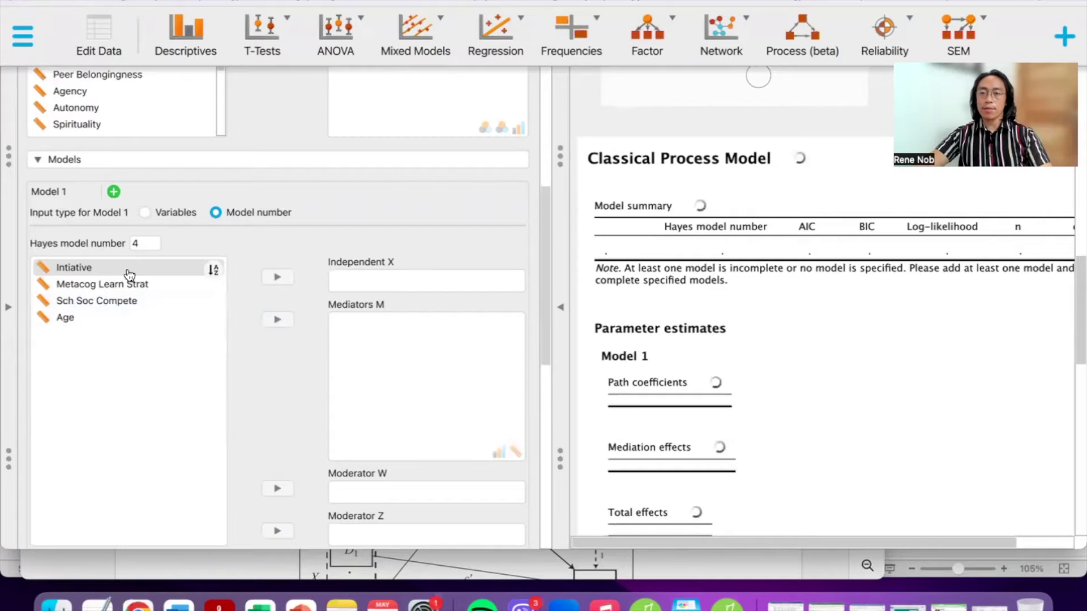
{"action": "scroll", "coordinate": [286, 244], "scroll_direction": "down", "scroll_amount": 1}
{"action": "left_click", "coordinate": [279, 240]}
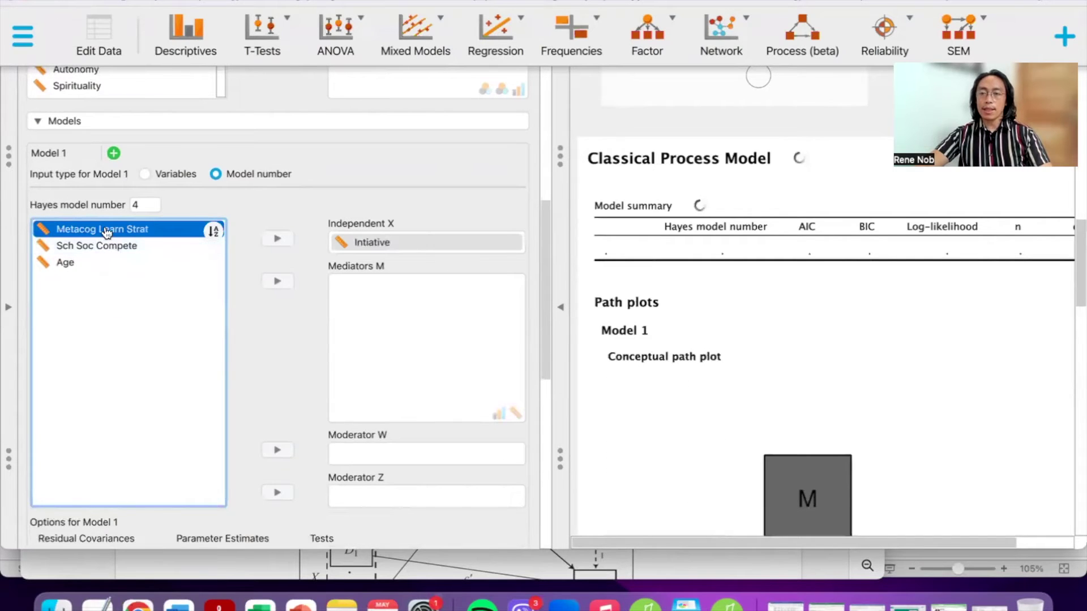
{"action": "left_click", "coordinate": [288, 282]}
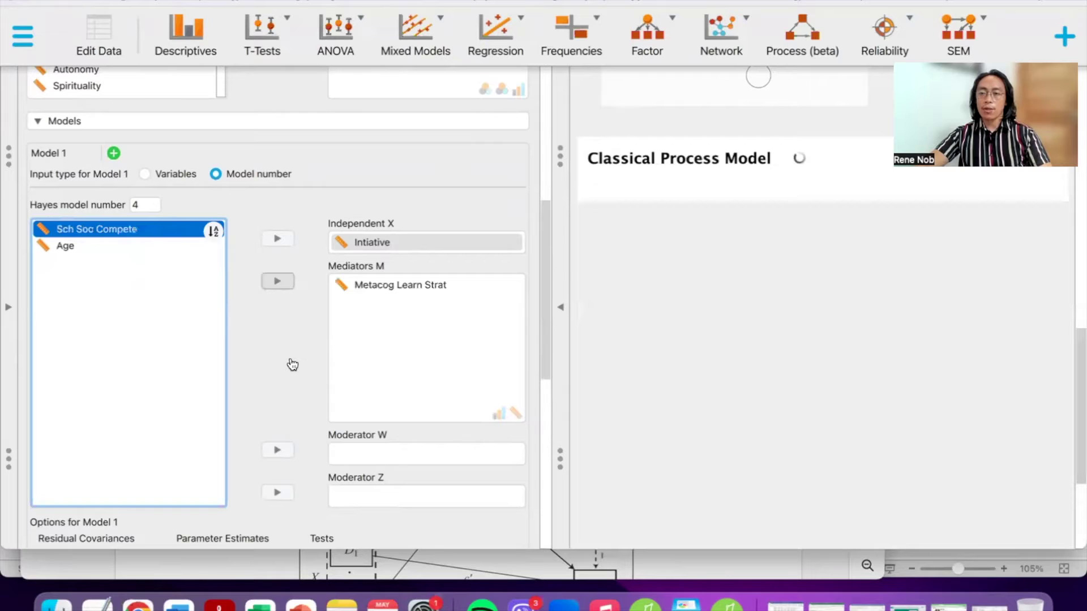
In the Options section, set Standardized estimates to Standardized
{"action": "scroll", "coordinate": [292, 364], "scroll_direction": "down", "scroll_amount": 2}
{"action": "scroll", "coordinate": [293, 364], "scroll_direction": "down", "scroll_amount": 15}
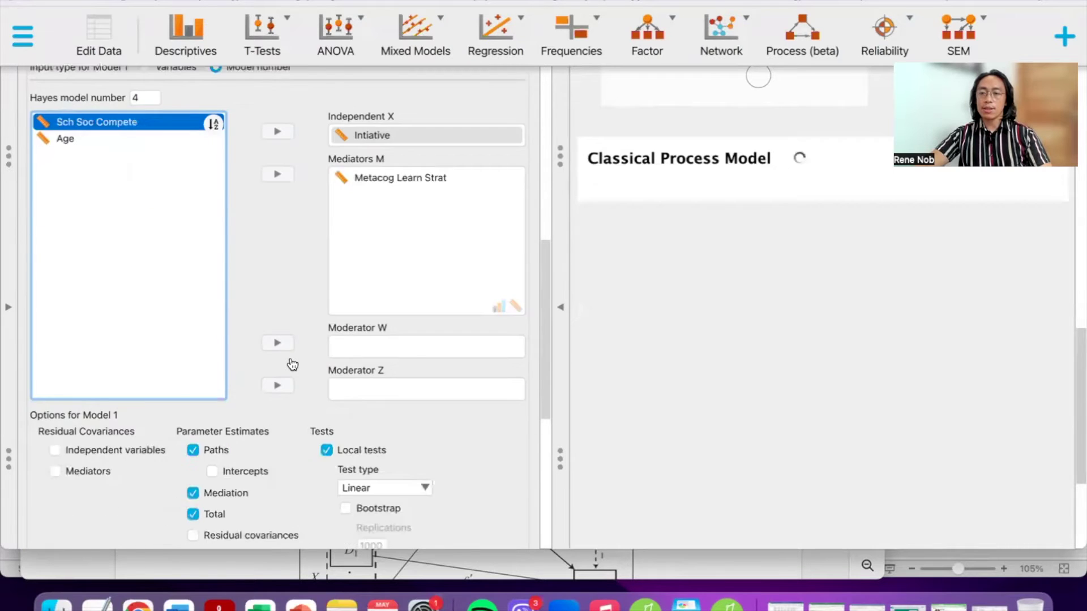
{"action": "left_click", "coordinate": [257, 323]}
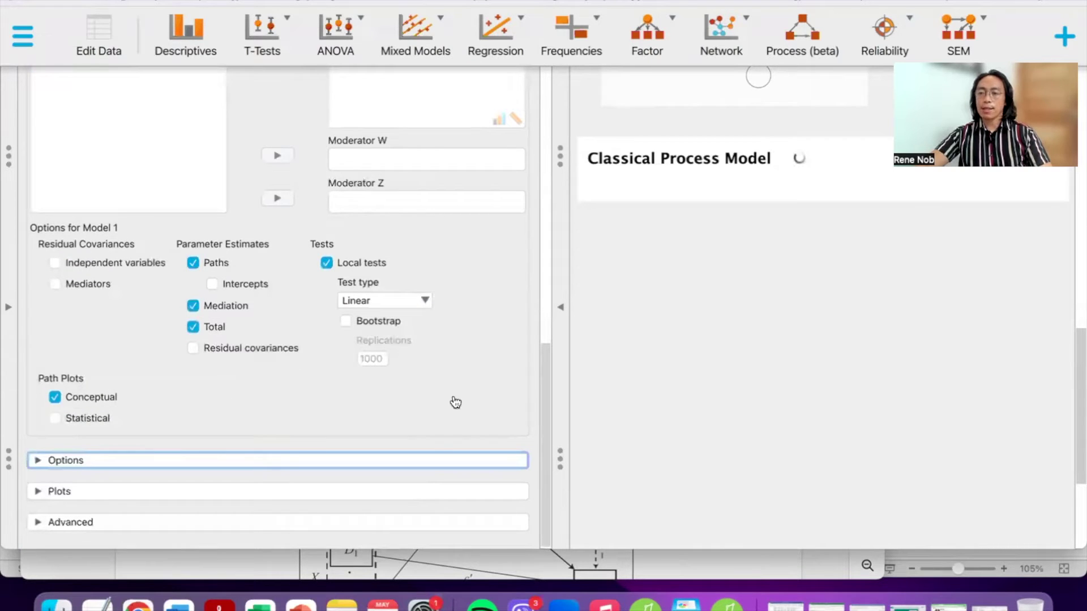
{"action": "left_click", "coordinate": [368, 462]}
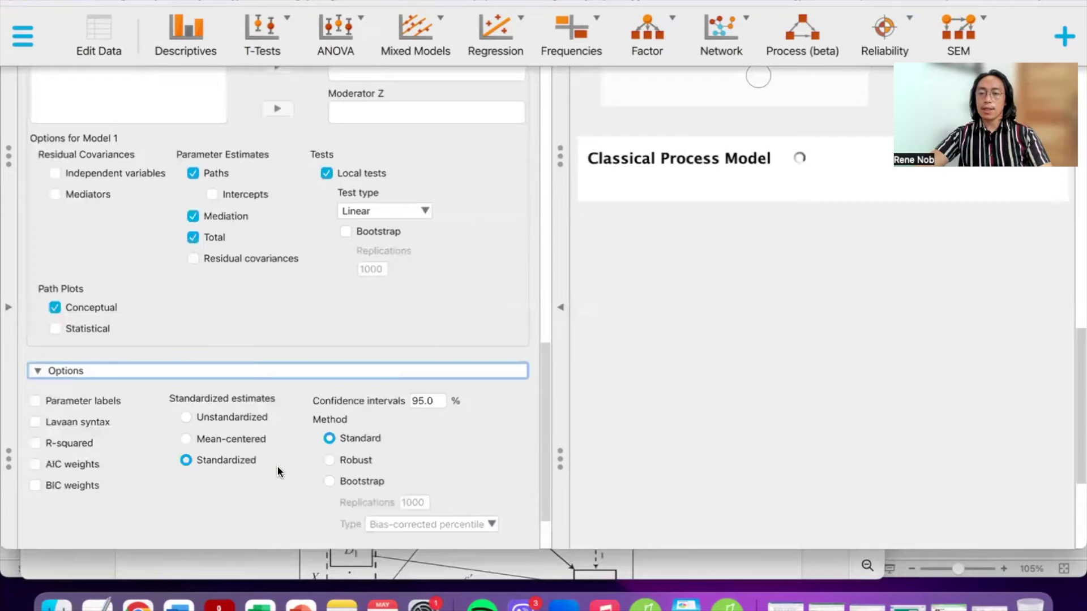
{"action": "left_click", "coordinate": [201, 465]}
{"action": "left_click", "coordinate": [196, 417]}
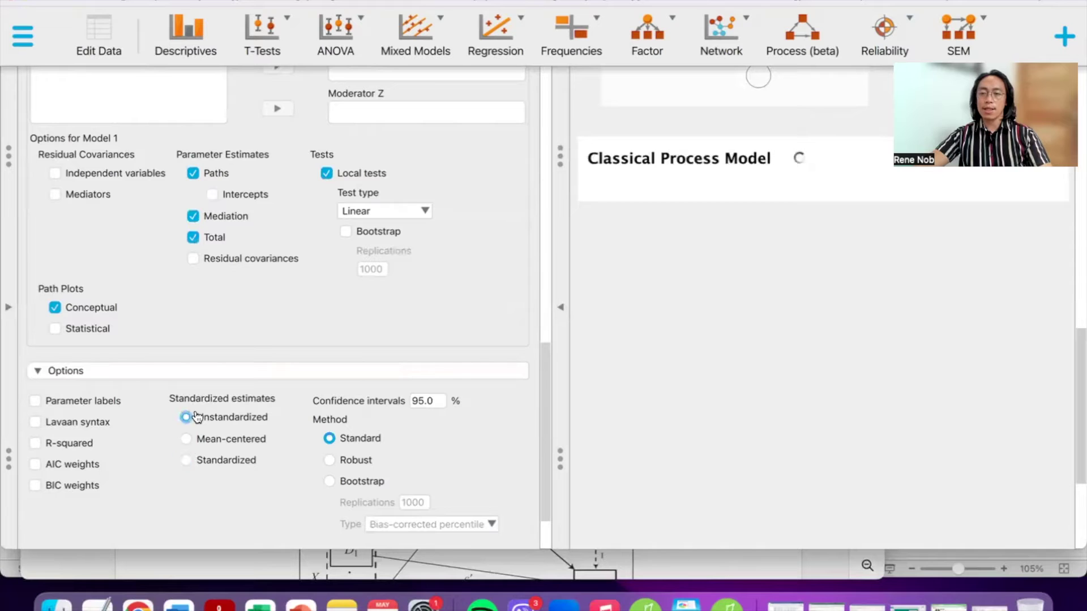
{"action": "left_click", "coordinate": [220, 468]}
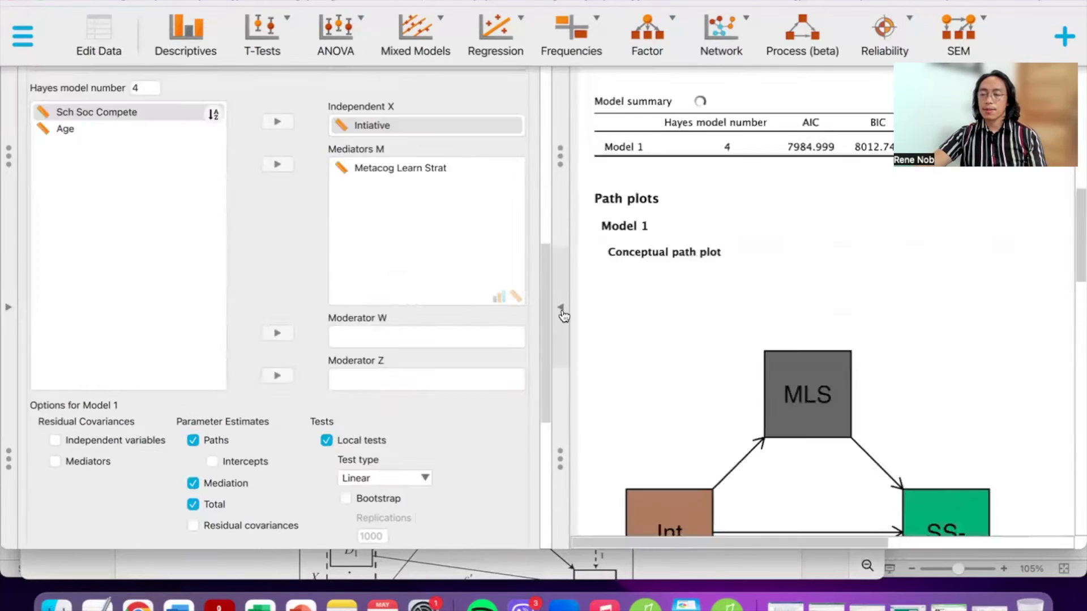
{"action": "left_click", "coordinate": [561, 307]}
{"action": "scroll", "coordinate": [565, 317], "scroll_direction": "down", "scroll_amount": 5}
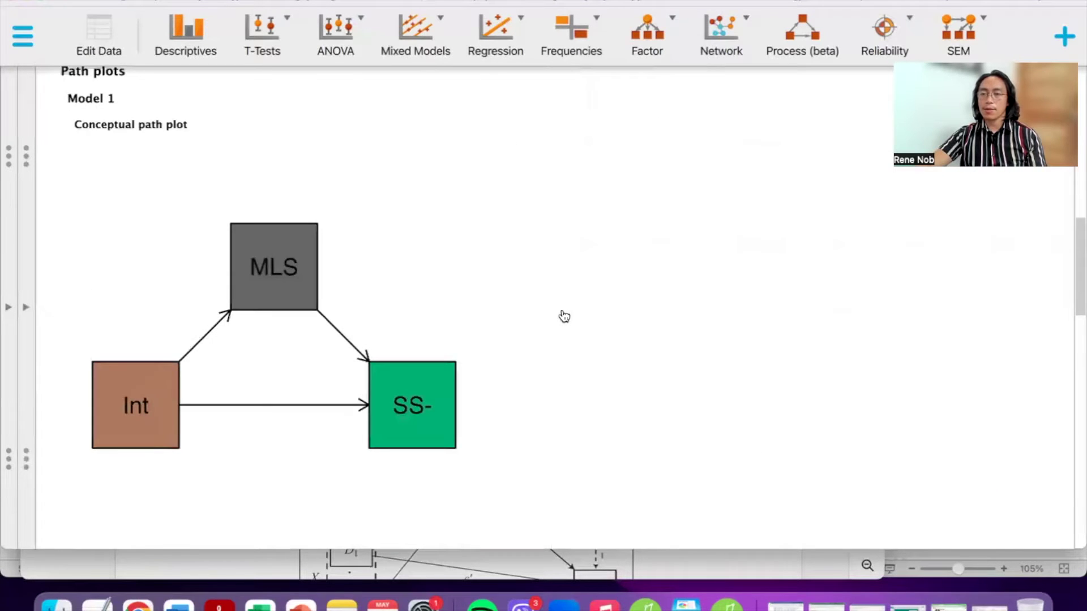
{"action": "scroll", "coordinate": [565, 317], "scroll_direction": "down", "scroll_amount": 3}
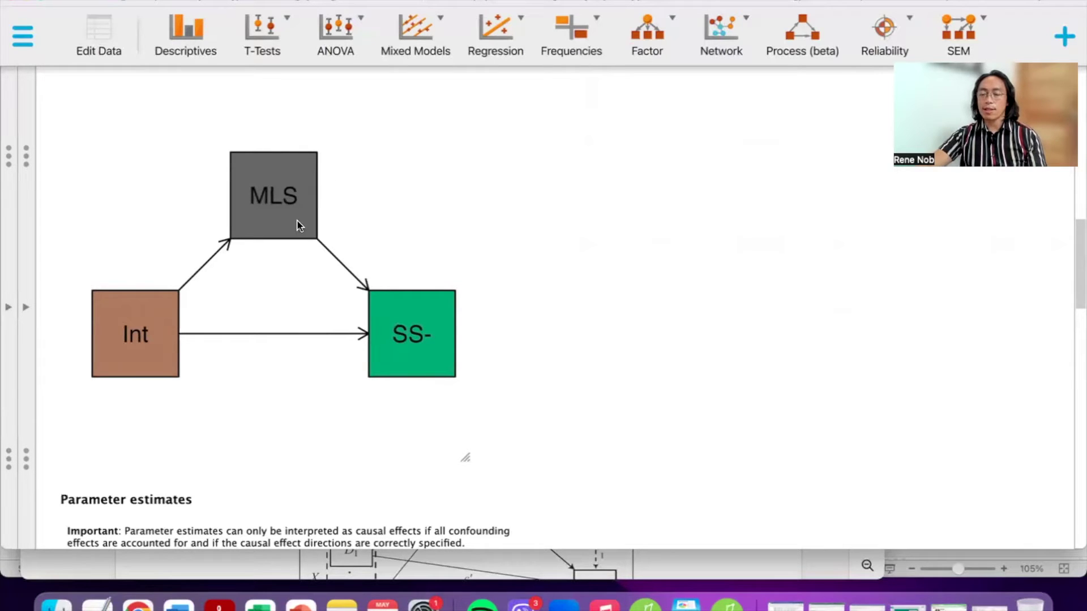
{"action": "scroll", "coordinate": [274, 291], "scroll_direction": "down", "scroll_amount": 2}
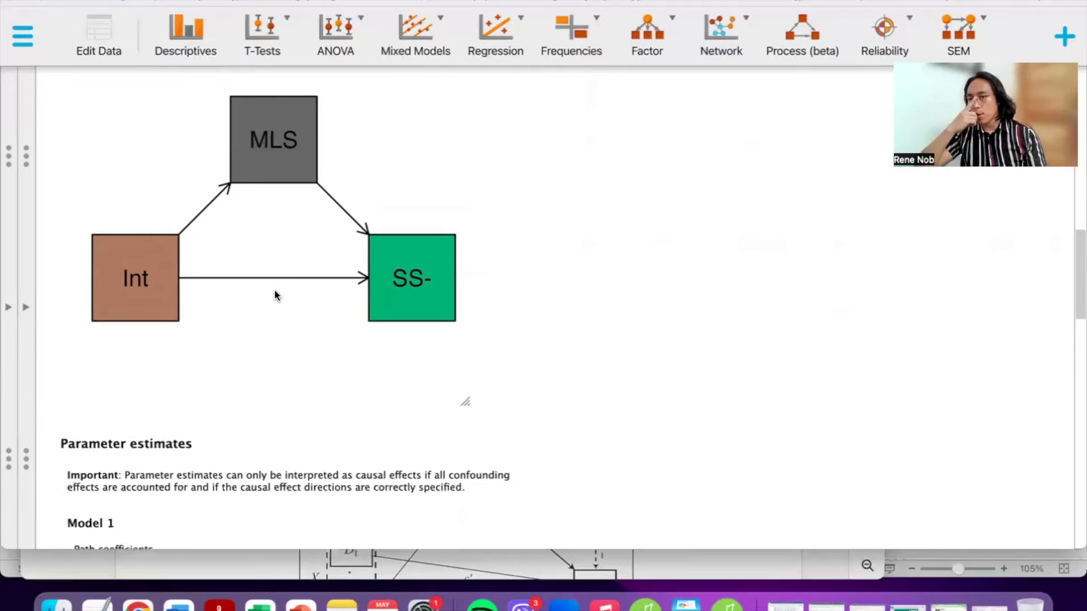
{"action": "scroll", "coordinate": [275, 294], "scroll_direction": "down", "scroll_amount": 6}
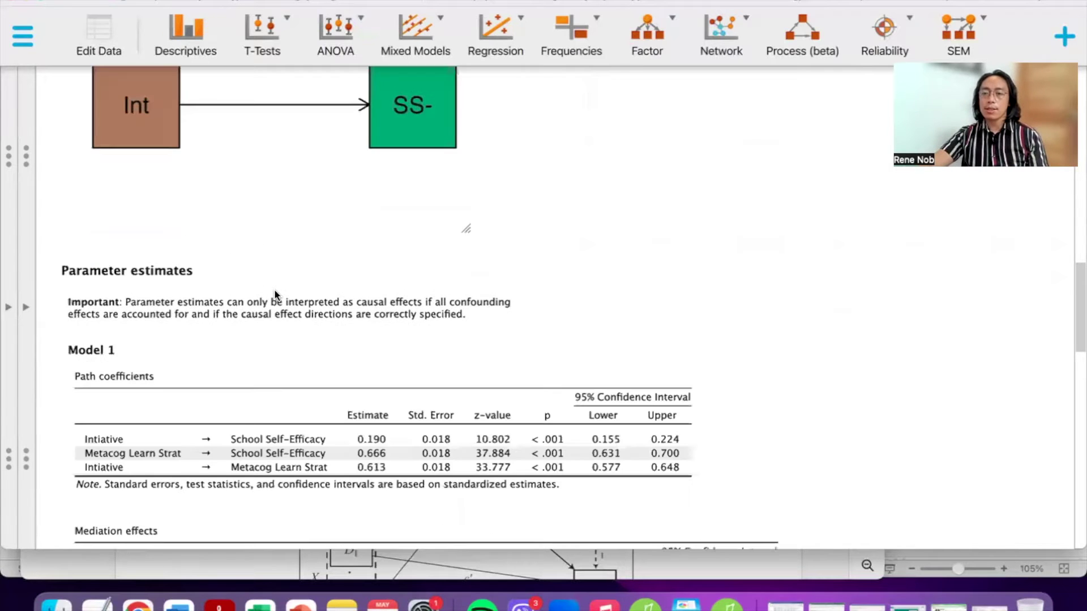
{"action": "scroll", "coordinate": [276, 295], "scroll_direction": "down", "scroll_amount": 4}
{"action": "scroll", "coordinate": [273, 293], "scroll_direction": "down", "scroll_amount": 2}
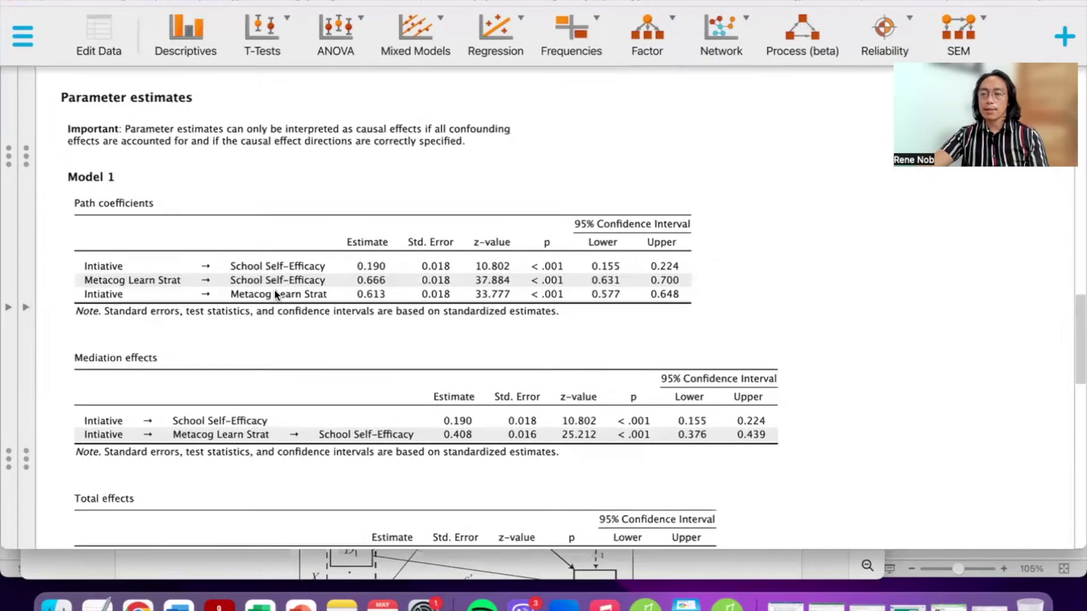
{"action": "scroll", "coordinate": [276, 294], "scroll_direction": "down", "scroll_amount": 4}
{"action": "scroll", "coordinate": [274, 291], "scroll_direction": "up", "scroll_amount": 1}
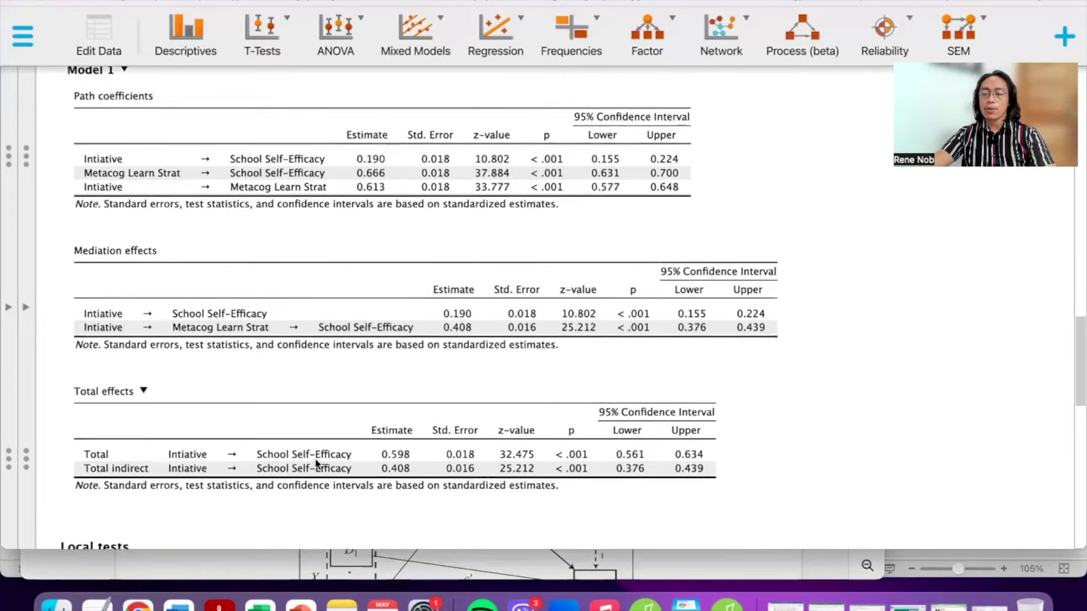
Draw a red box around the Int and SS- part of the path diagram
{"action": "scroll", "coordinate": [315, 462], "scroll_direction": "up", "scroll_amount": 10}
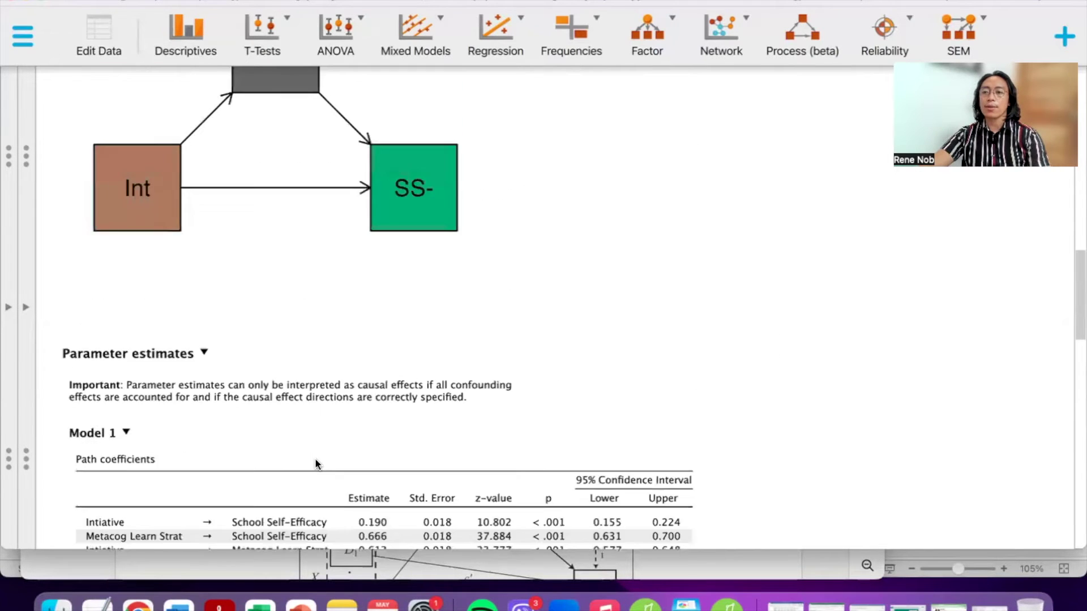
{"action": "scroll", "coordinate": [315, 461], "scroll_direction": "up", "scroll_amount": 1}
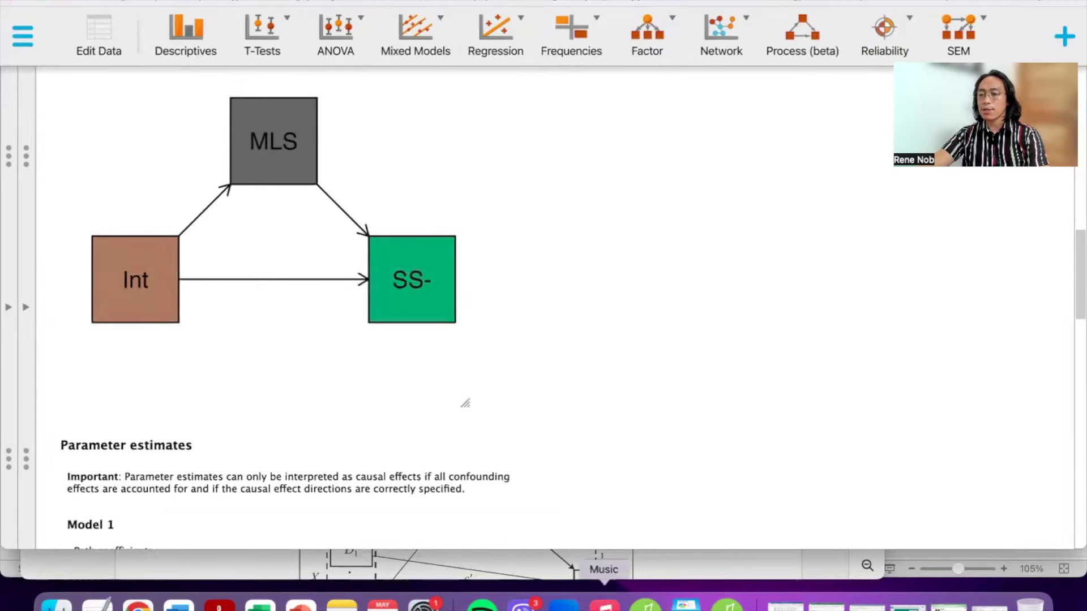
{"action": "left_click_drag", "start_coordinate": [76, 227], "coordinate": [503, 341]}
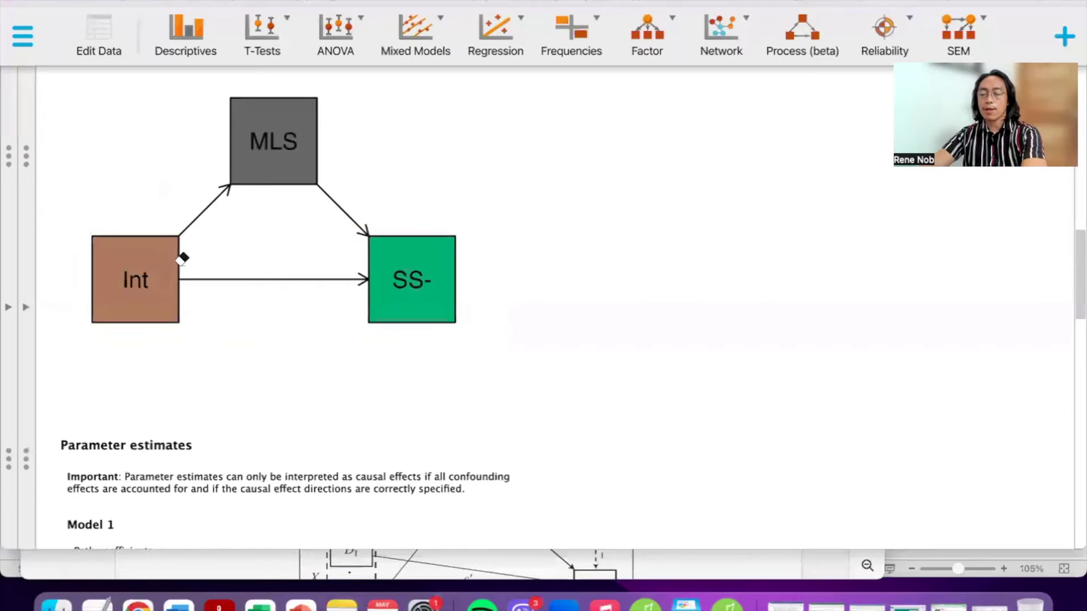
{"action": "scroll", "coordinate": [225, 396], "scroll_direction": "down", "scroll_amount": 10}
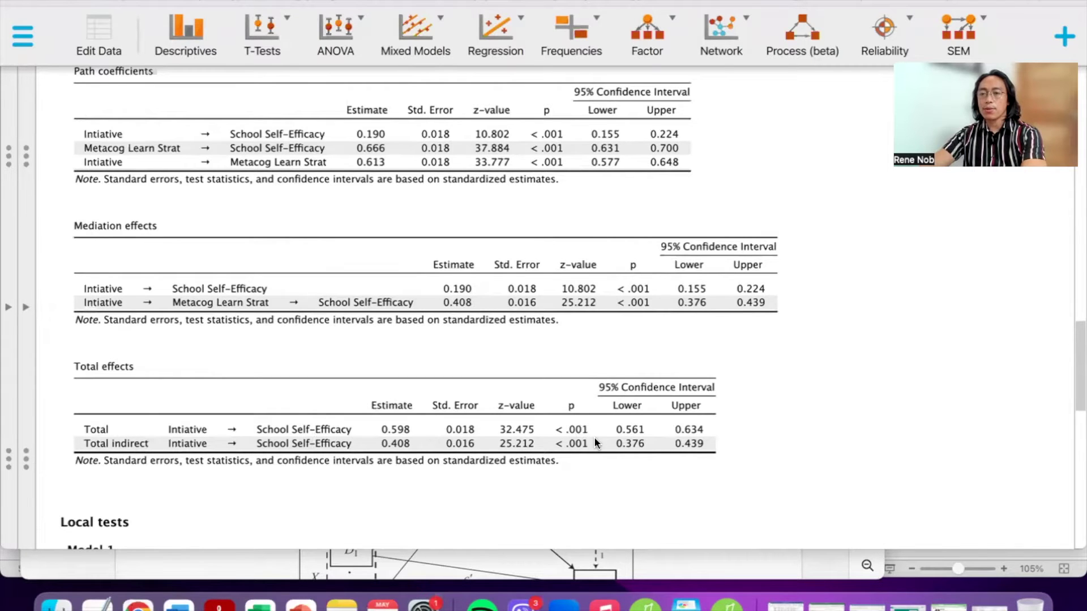
Outline the Intiative → Metacog Learn Strat → School Self-Efficacy row in Mediation effects
{"action": "scroll", "coordinate": [594, 443], "scroll_direction": "up", "scroll_amount": 2}
{"action": "scroll", "coordinate": [595, 443], "scroll_direction": "up", "scroll_amount": 10}
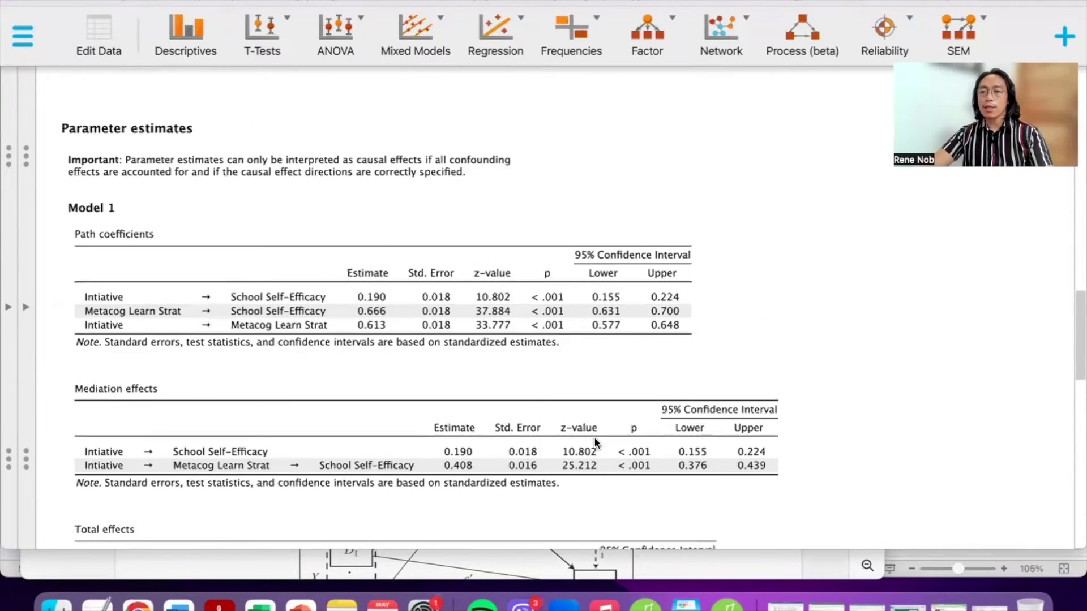
{"action": "scroll", "coordinate": [595, 443], "scroll_direction": "up", "scroll_amount": 5}
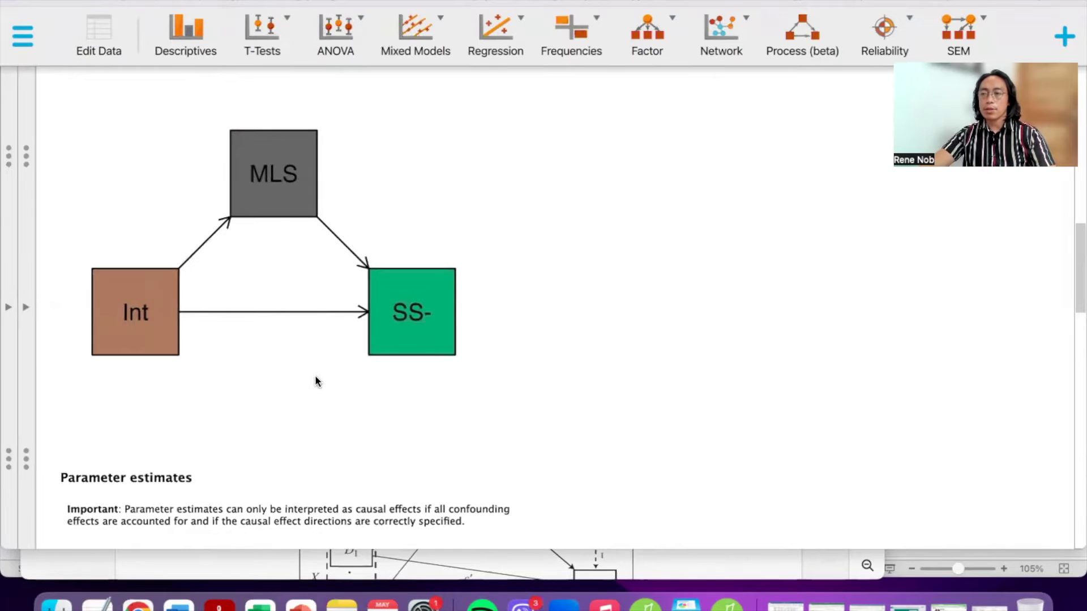
{"action": "scroll", "coordinate": [315, 374], "scroll_direction": "down", "scroll_amount": 1}
{"action": "scroll", "coordinate": [315, 374], "scroll_direction": "down", "scroll_amount": 2}
{"action": "scroll", "coordinate": [315, 377], "scroll_direction": "down", "scroll_amount": 10}
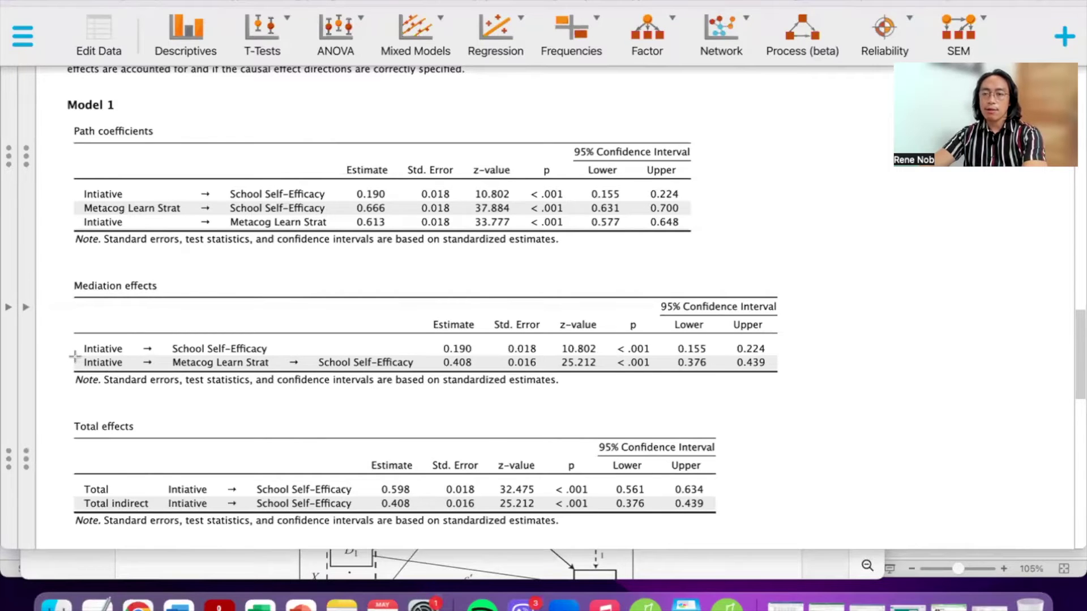
{"action": "left_click_drag", "start_coordinate": [78, 356], "coordinate": [436, 371]}
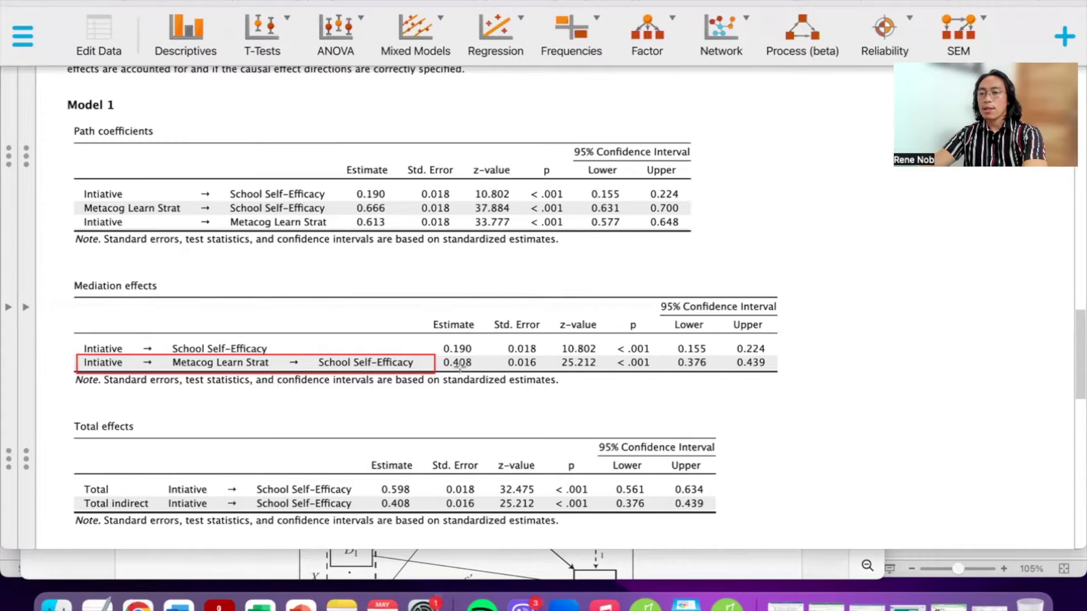
Box the indirect effect's 0.408 estimate and its < .001 p value in red
{"action": "left_click_drag", "start_coordinate": [441, 355], "coordinate": [479, 371]}
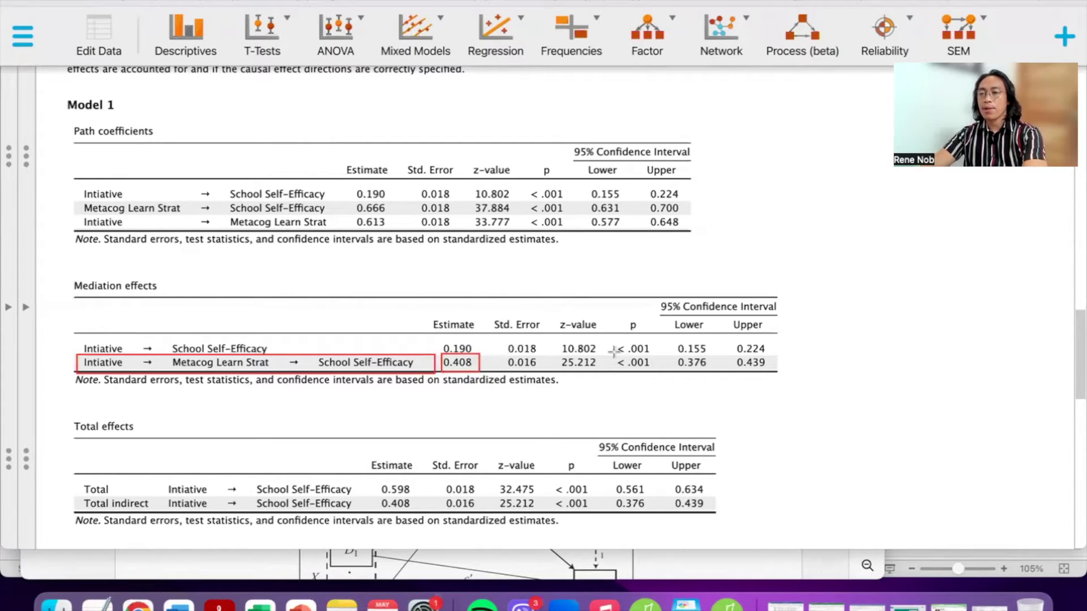
{"action": "left_click_drag", "start_coordinate": [608, 355], "coordinate": [658, 371]}
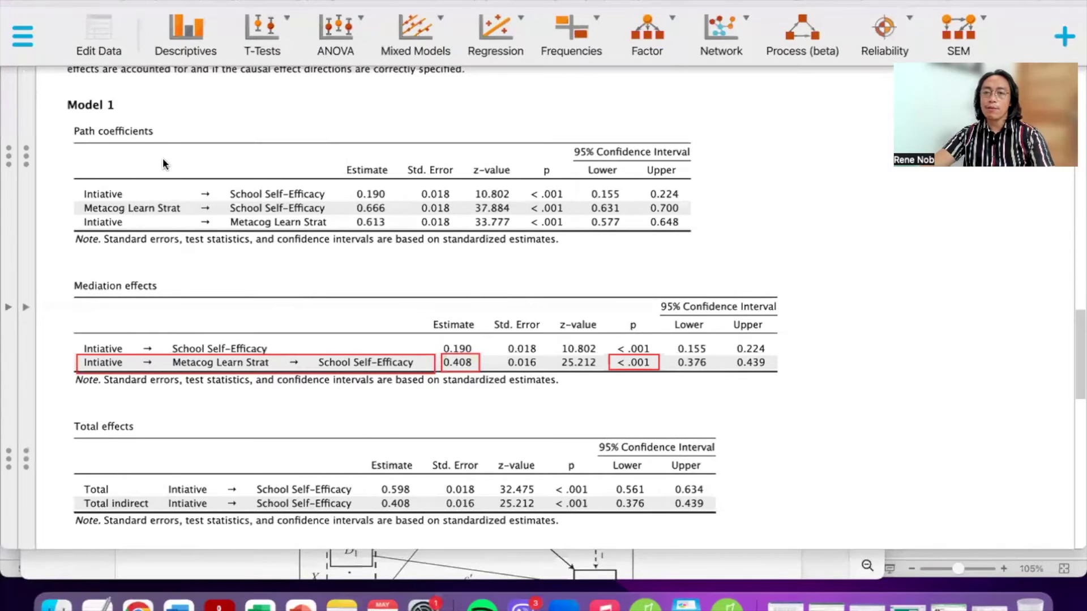
{"action": "scroll", "coordinate": [179, 168], "scroll_direction": "up", "scroll_amount": 5}
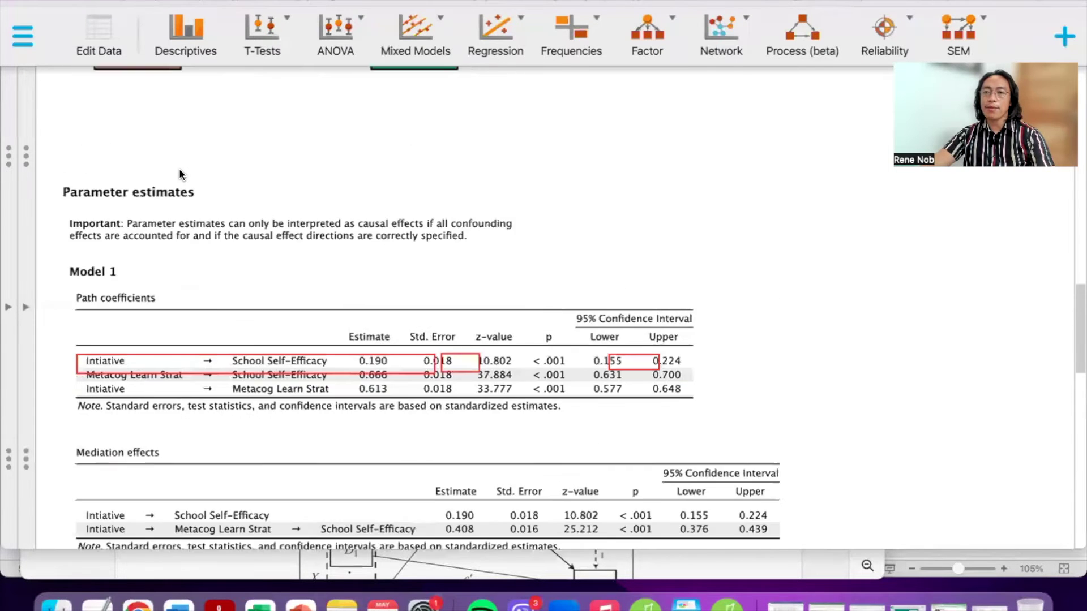
Widen the small red box near Std. Error so it covers the z-value and p columns
{"action": "scroll", "coordinate": [179, 168], "scroll_direction": "up", "scroll_amount": 5}
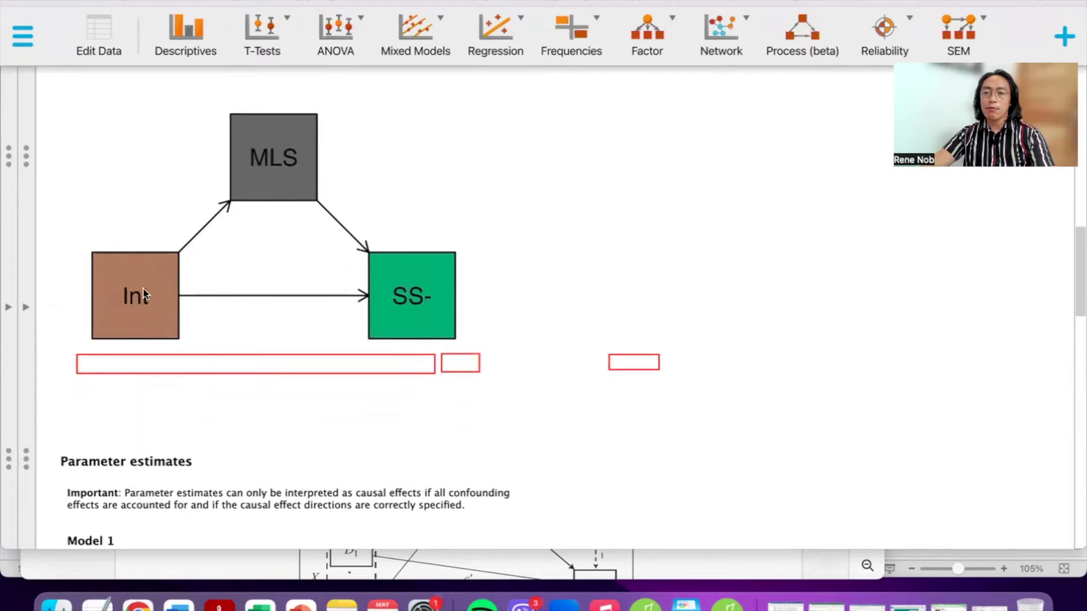
{"action": "scroll", "coordinate": [268, 184], "scroll_direction": "down", "scroll_amount": 1}
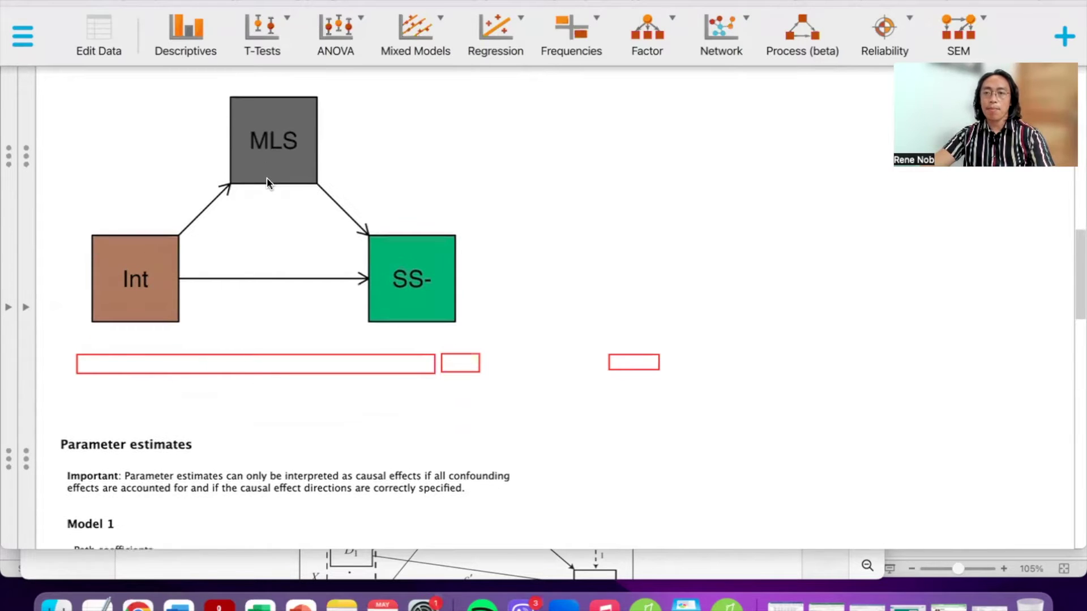
{"action": "scroll", "coordinate": [268, 182], "scroll_direction": "down", "scroll_amount": 2}
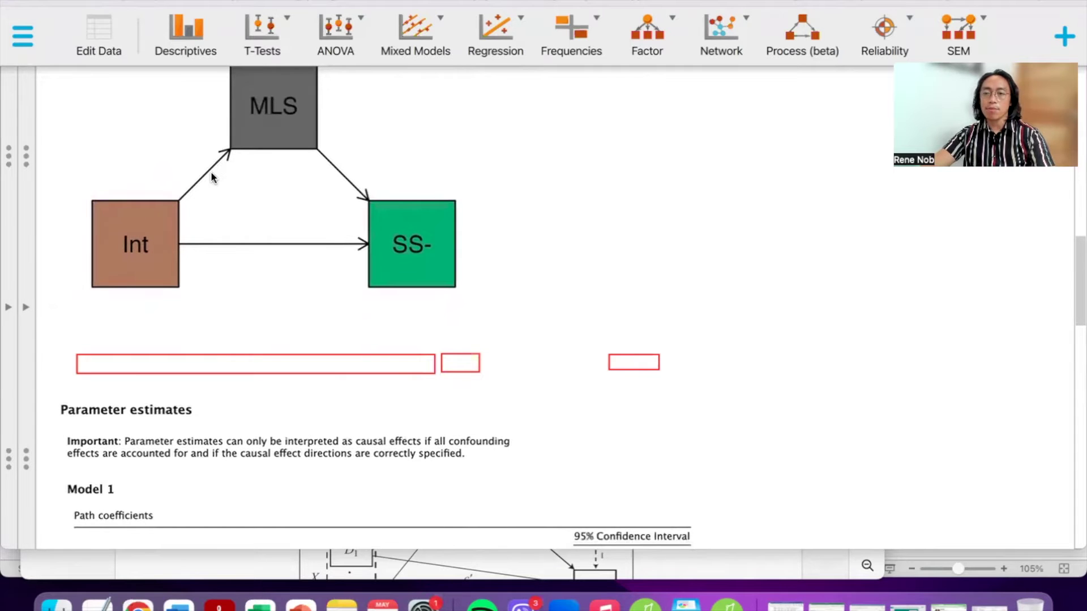
{"action": "scroll", "coordinate": [212, 177], "scroll_direction": "down", "scroll_amount": 5}
{"action": "scroll", "coordinate": [212, 178], "scroll_direction": "down", "scroll_amount": 2}
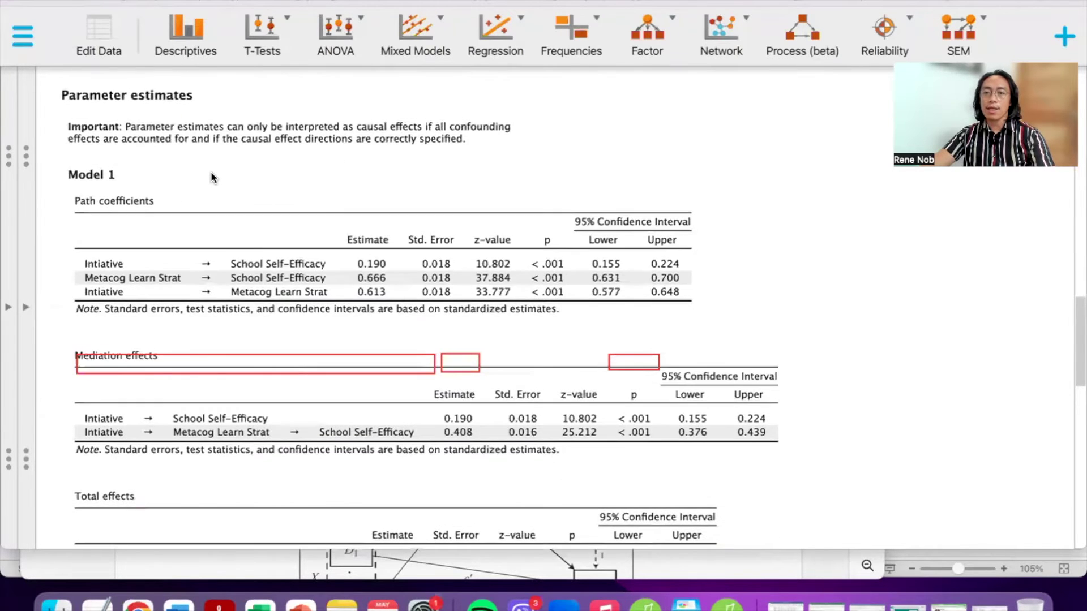
{"action": "scroll", "coordinate": [211, 177], "scroll_direction": "up", "scroll_amount": 2}
{"action": "scroll", "coordinate": [211, 178], "scroll_direction": "down", "scroll_amount": 2}
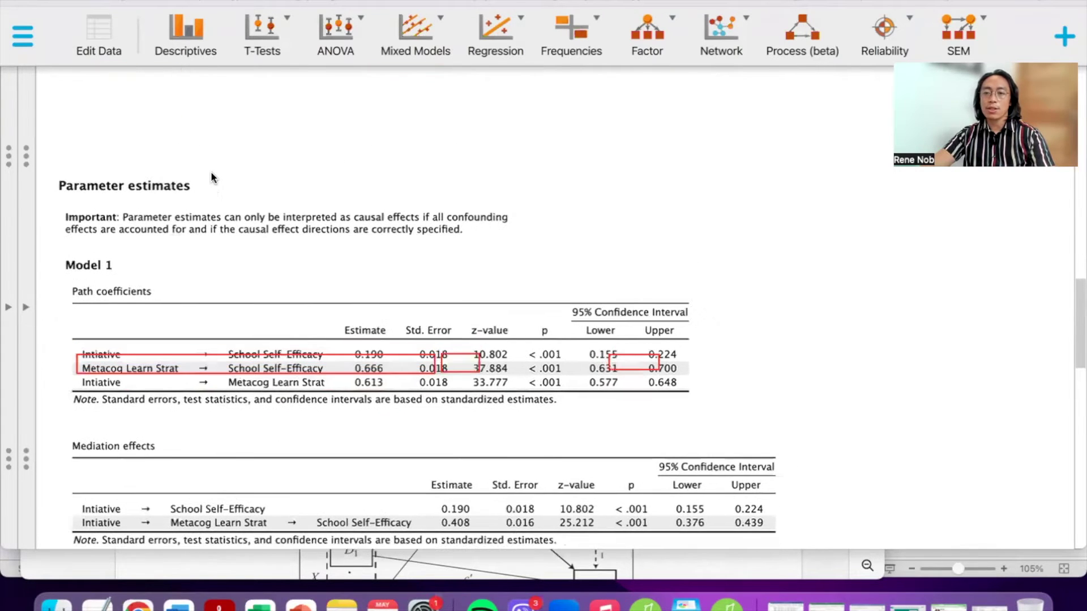
{"action": "scroll", "coordinate": [211, 177], "scroll_direction": "up", "scroll_amount": 1}
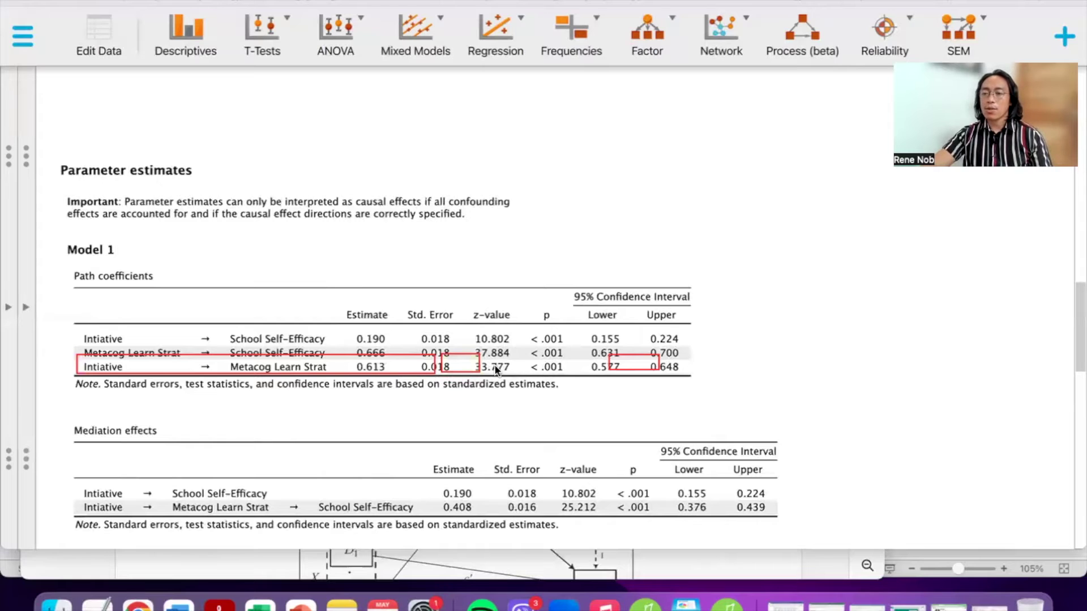
{"action": "left_click", "coordinate": [479, 372]}
{"action": "left_click_drag", "start_coordinate": [501, 380], "coordinate": [598, 357]}
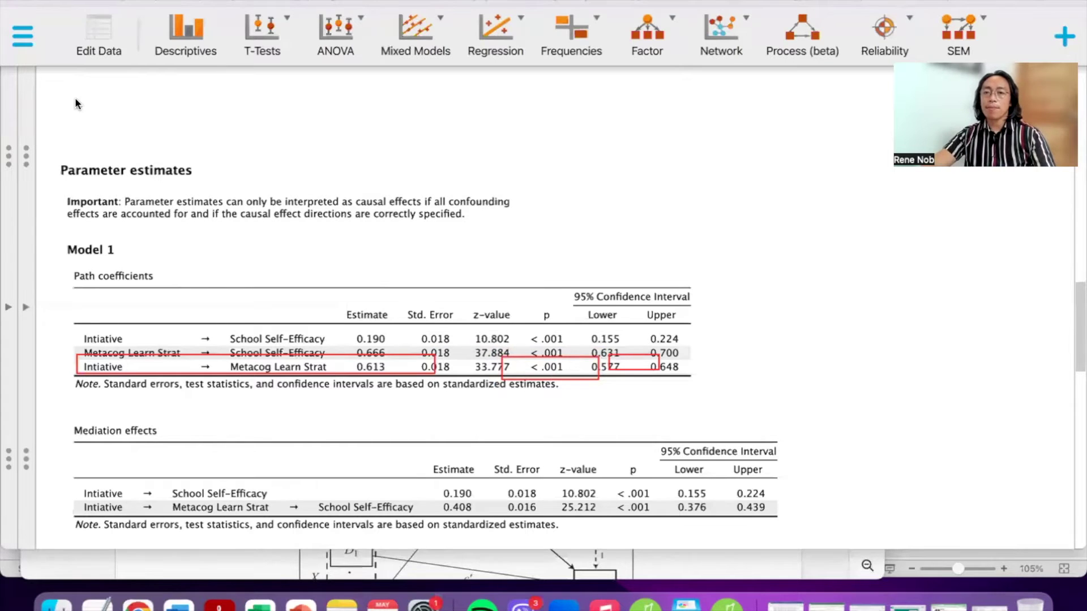
{"action": "scroll", "coordinate": [257, 215], "scroll_direction": "up", "scroll_amount": 8}
{"action": "scroll", "coordinate": [257, 214], "scroll_direction": "down", "scroll_amount": 5}
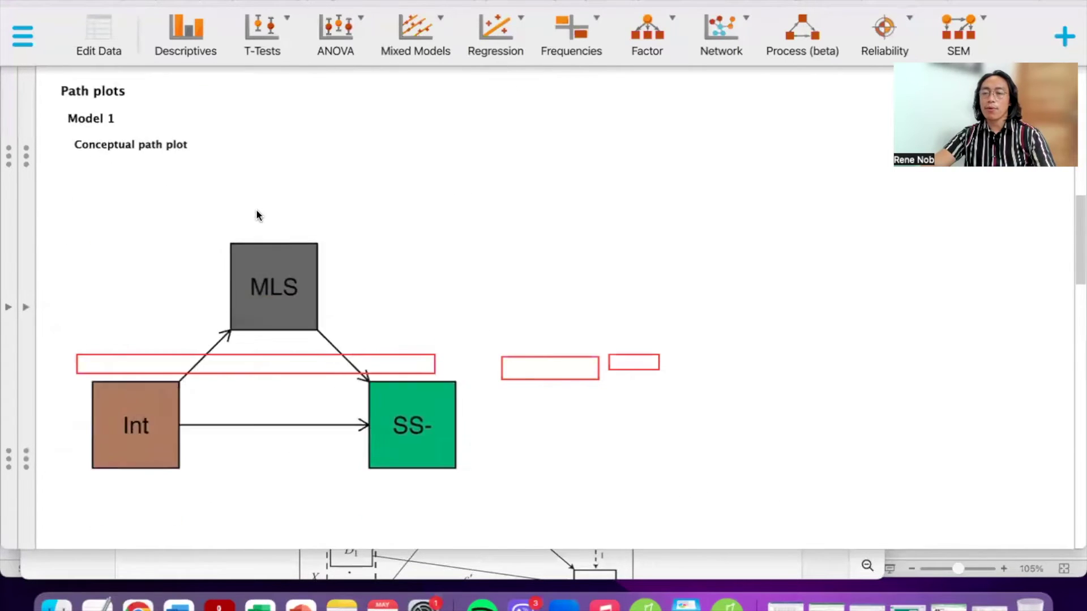
{"action": "scroll", "coordinate": [257, 214], "scroll_direction": "up", "scroll_amount": 3}
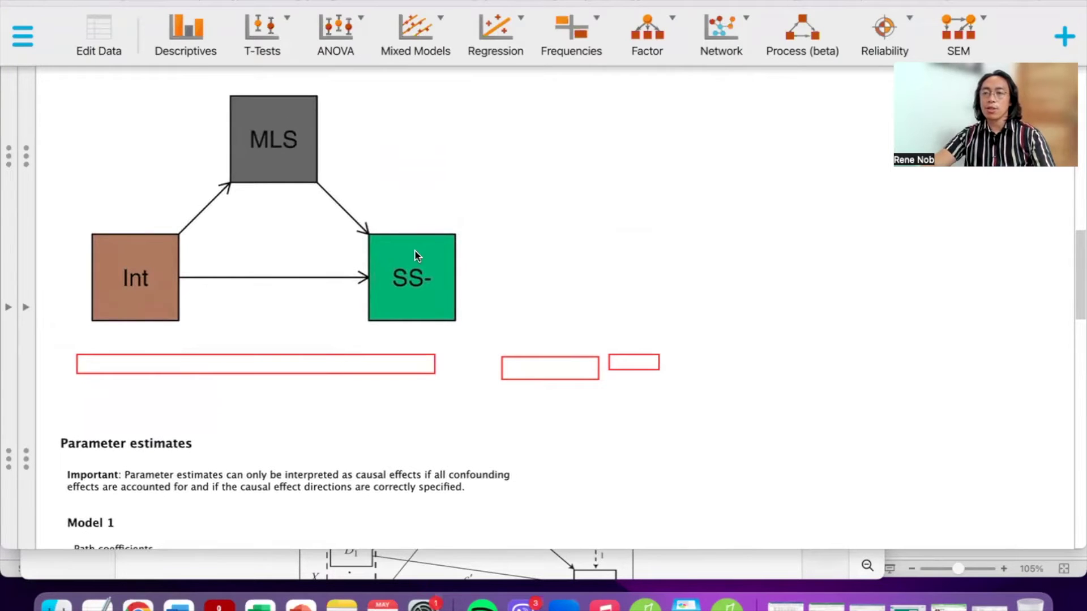
{"action": "scroll", "coordinate": [417, 256], "scroll_direction": "down", "scroll_amount": 9}
{"action": "scroll", "coordinate": [416, 256], "scroll_direction": "down", "scroll_amount": 1}
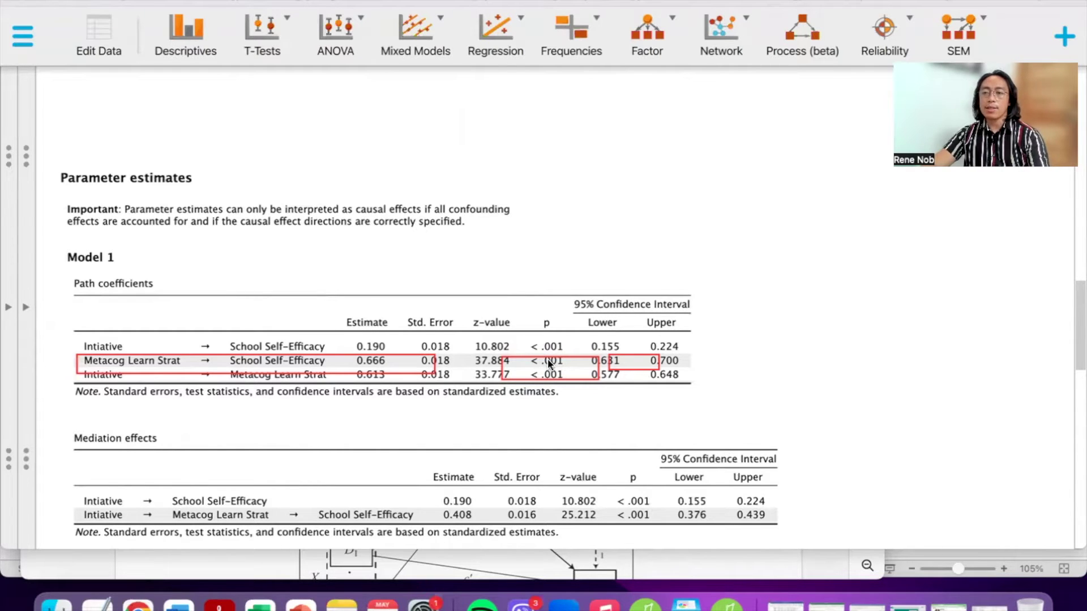
{"action": "scroll", "coordinate": [549, 356], "scroll_direction": "down", "scroll_amount": 5}
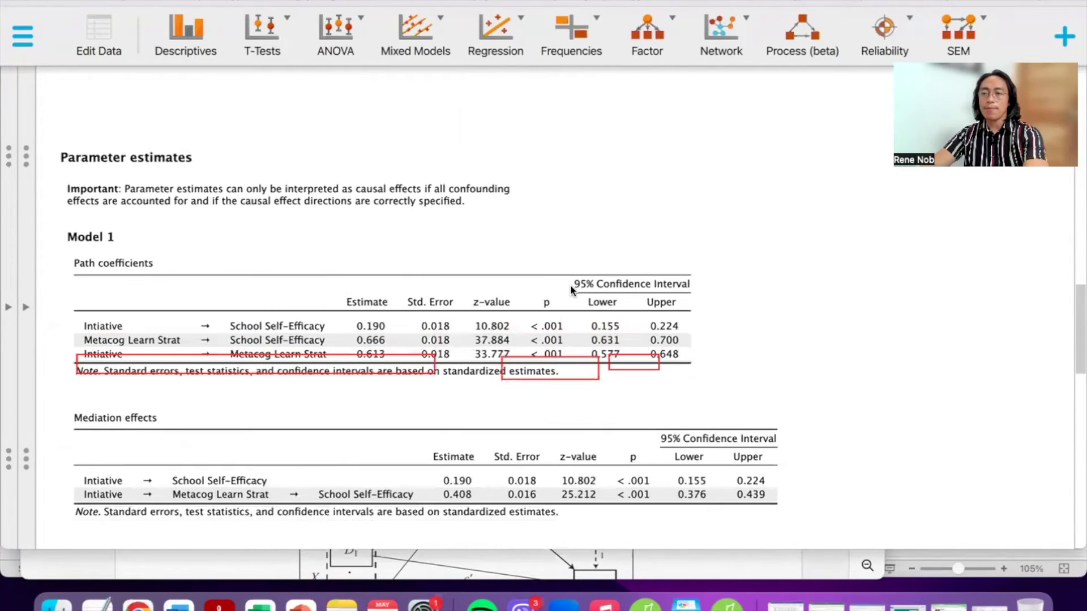
{"action": "scroll", "coordinate": [571, 290], "scroll_direction": "down", "scroll_amount": 2}
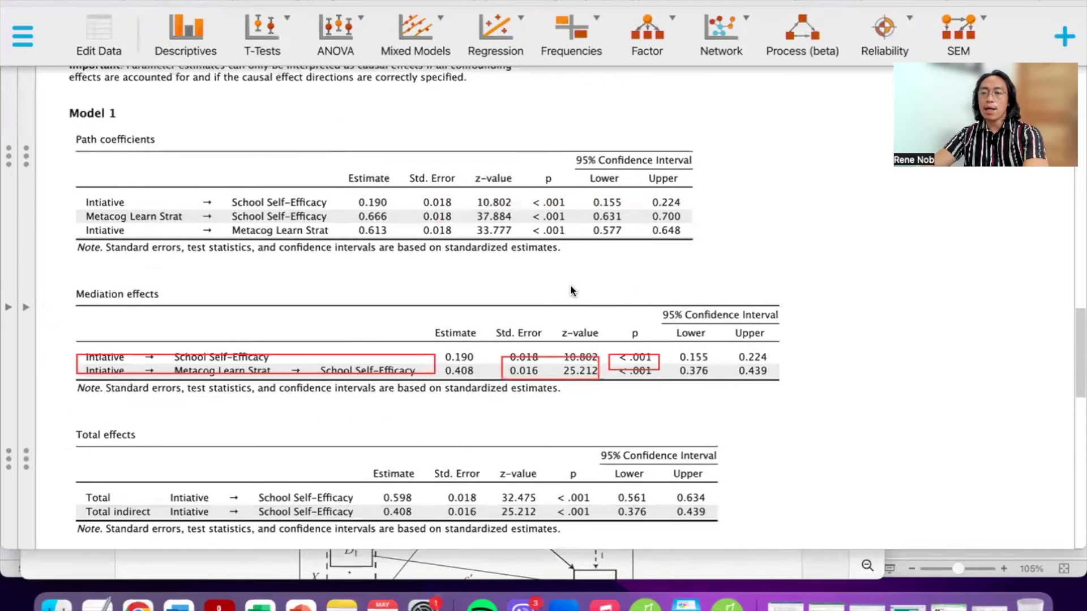
Move the red box onto the Estimate cells and box the 0.666 and 0.613 estimates
{"action": "scroll", "coordinate": [570, 287], "scroll_direction": "down", "scroll_amount": 1}
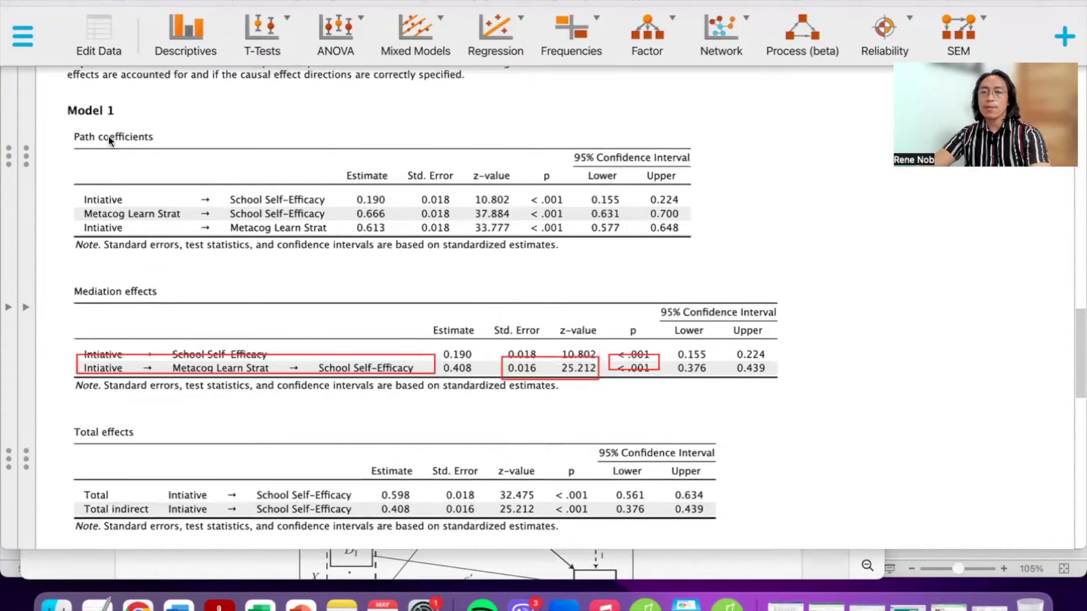
{"action": "left_click", "coordinate": [542, 379]}
{"action": "left_click_drag", "start_coordinate": [542, 379], "coordinate": [478, 377]}
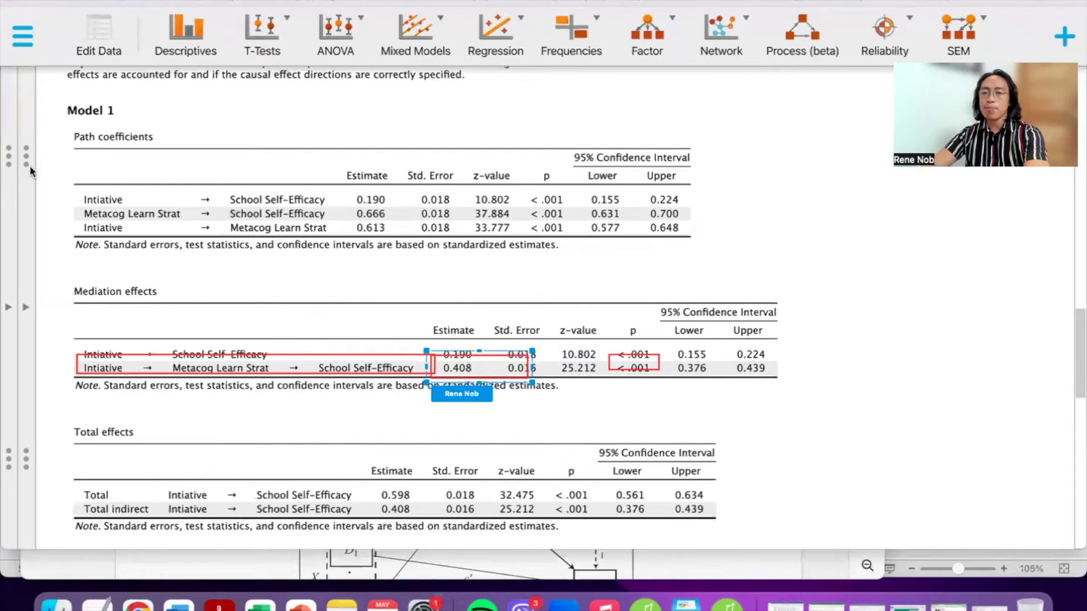
{"action": "left_click_drag", "start_coordinate": [350, 206], "coordinate": [399, 236]}
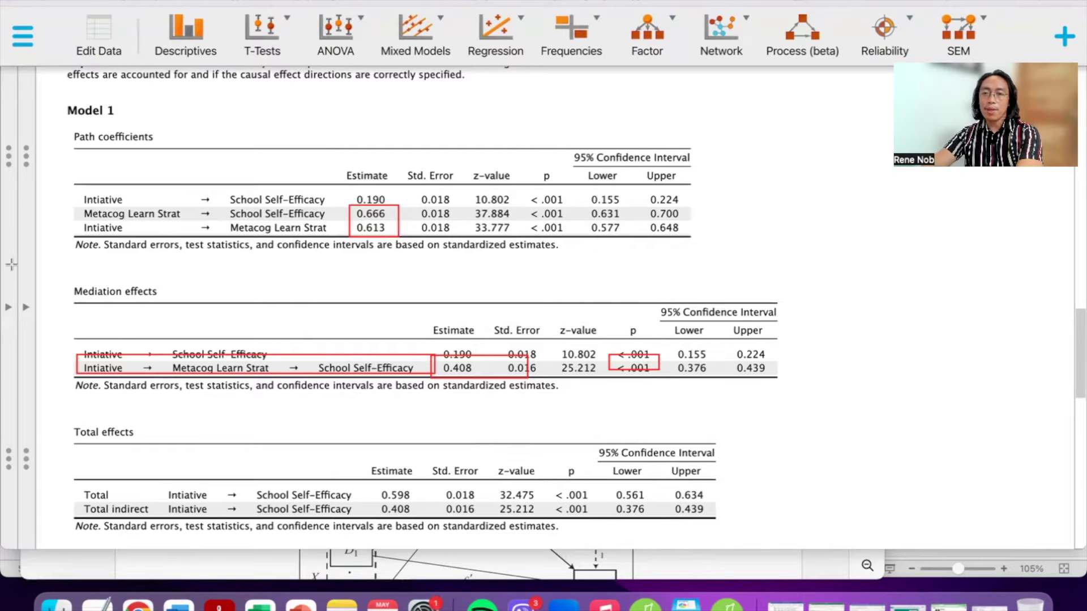
Erase every red annotation box from the mediation and path coefficients tables
{"action": "left_click", "coordinate": [226, 356]}
{"action": "left_click", "coordinate": [509, 362]}
{"action": "left_click", "coordinate": [633, 362]}
{"action": "left_click", "coordinate": [374, 221]}
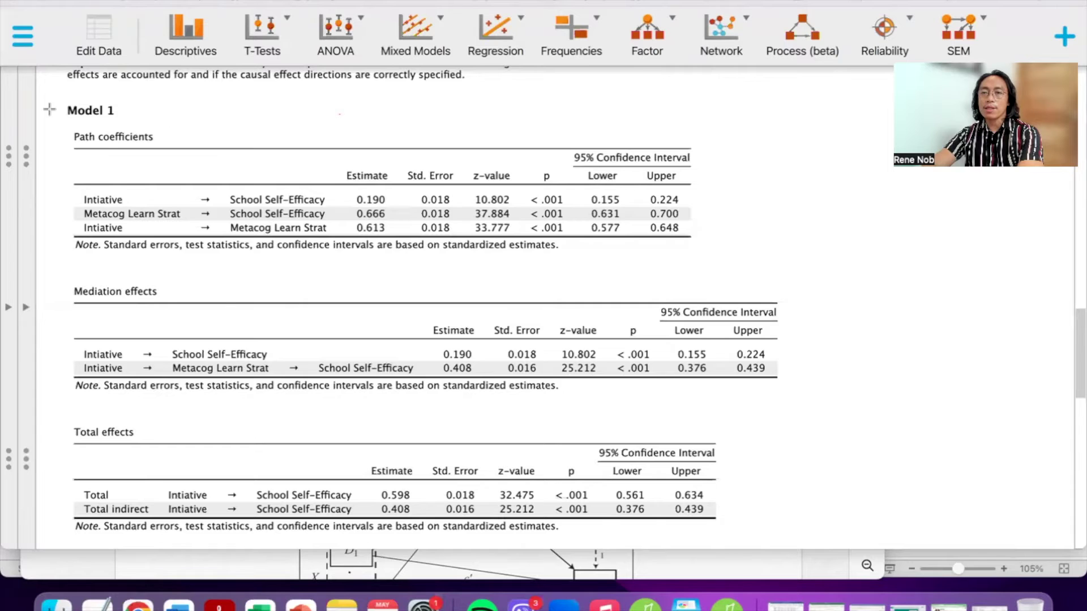
{"action": "scroll", "coordinate": [267, 223], "scroll_direction": "up", "scroll_amount": 10}
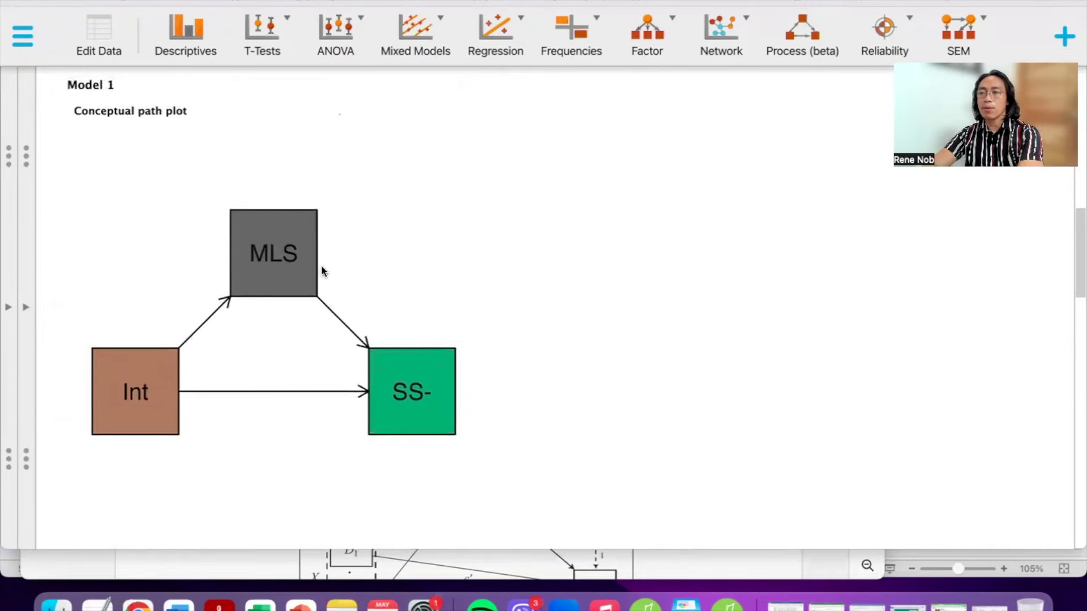
{"action": "scroll", "coordinate": [321, 268], "scroll_direction": "down", "scroll_amount": 5}
{"action": "scroll", "coordinate": [321, 269], "scroll_direction": "down", "scroll_amount": 3}
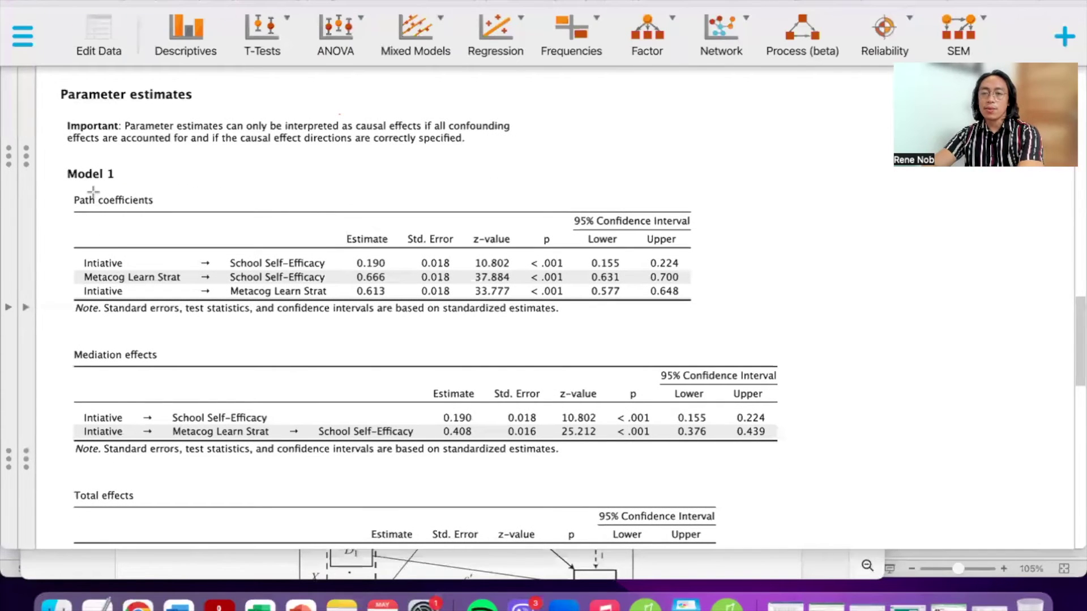
{"action": "left_click_drag", "start_coordinate": [74, 252], "coordinate": [397, 272]}
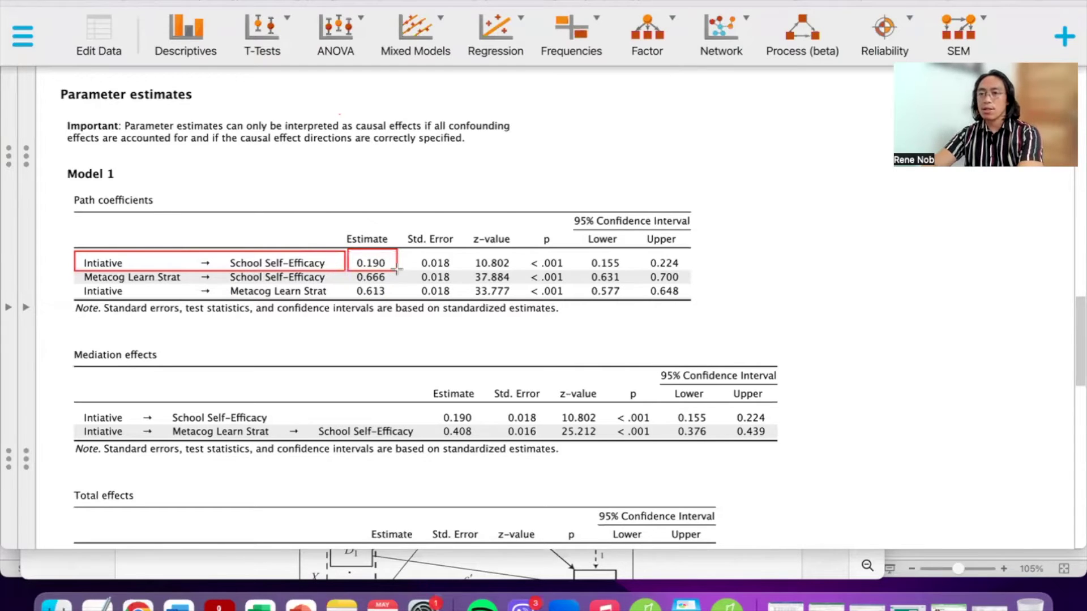
{"action": "left_click_drag", "start_coordinate": [517, 252], "coordinate": [575, 274]}
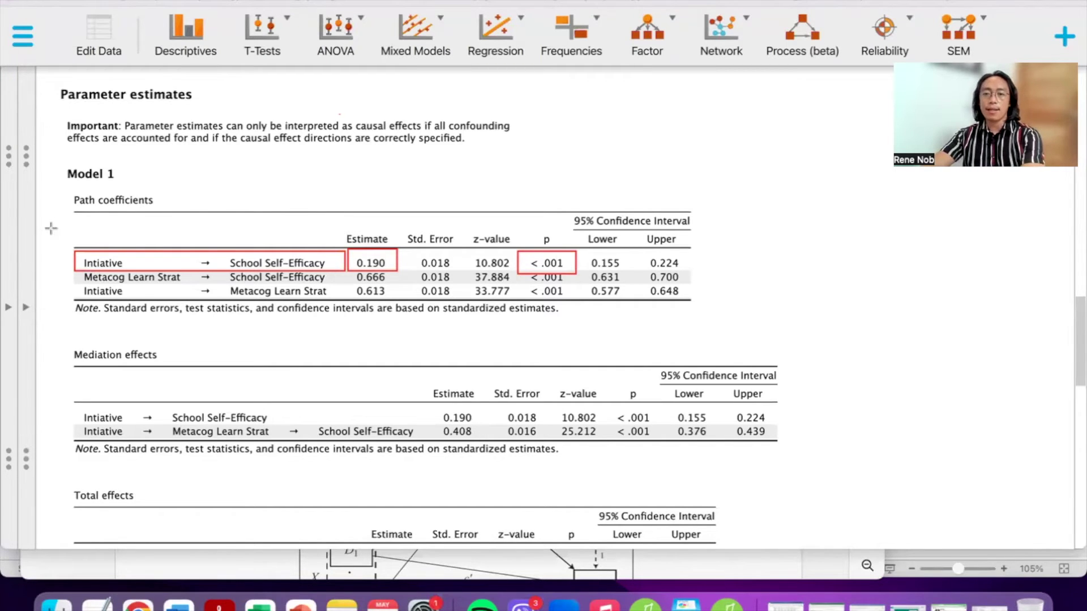
{"action": "mouse_move", "coordinate": [164, 243]}
{"action": "left_mouse_down"}
{"action": "mouse_move", "coordinate": [165, 270]}
{"action": "mouse_move", "coordinate": [492, 243]}
{"action": "left_mouse_up"}
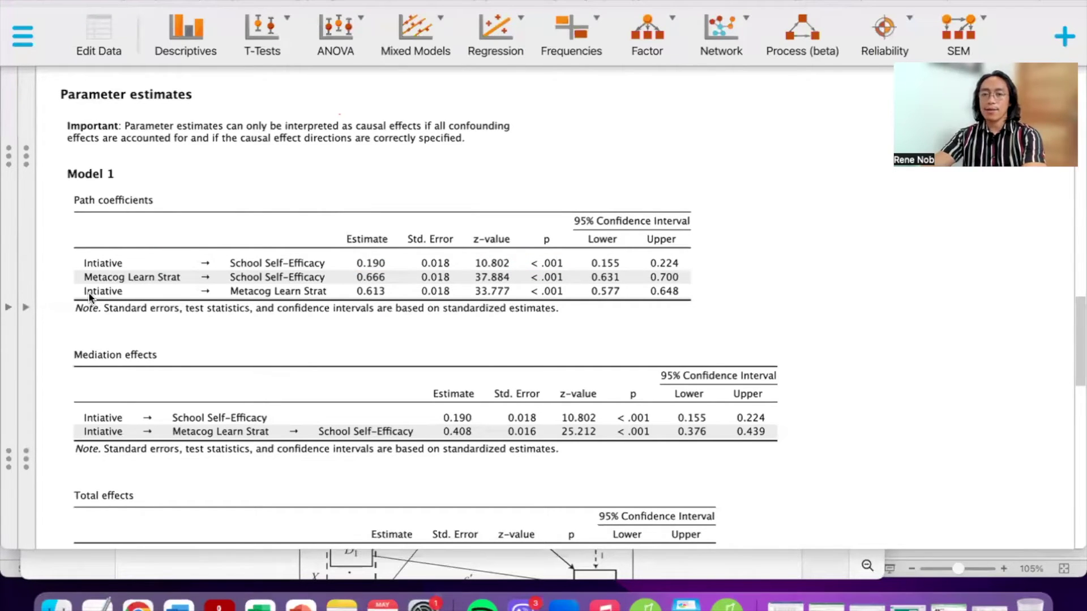
Add Sch Soc Compete to Mediators M alongside Metacog Learn Strat
{"action": "left_click", "coordinate": [26, 307]}
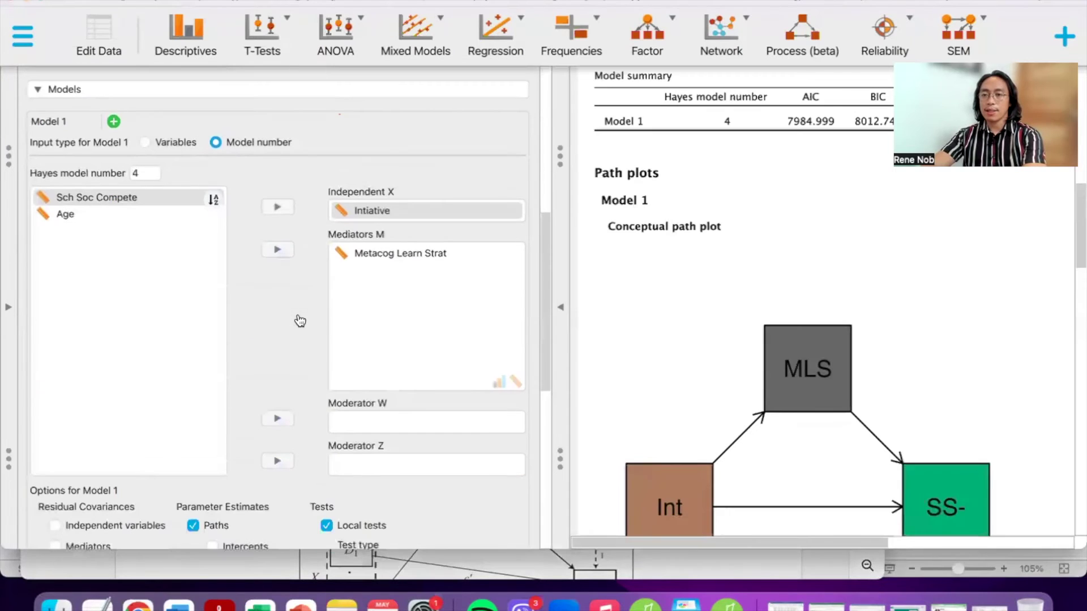
{"action": "left_click", "coordinate": [125, 198]}
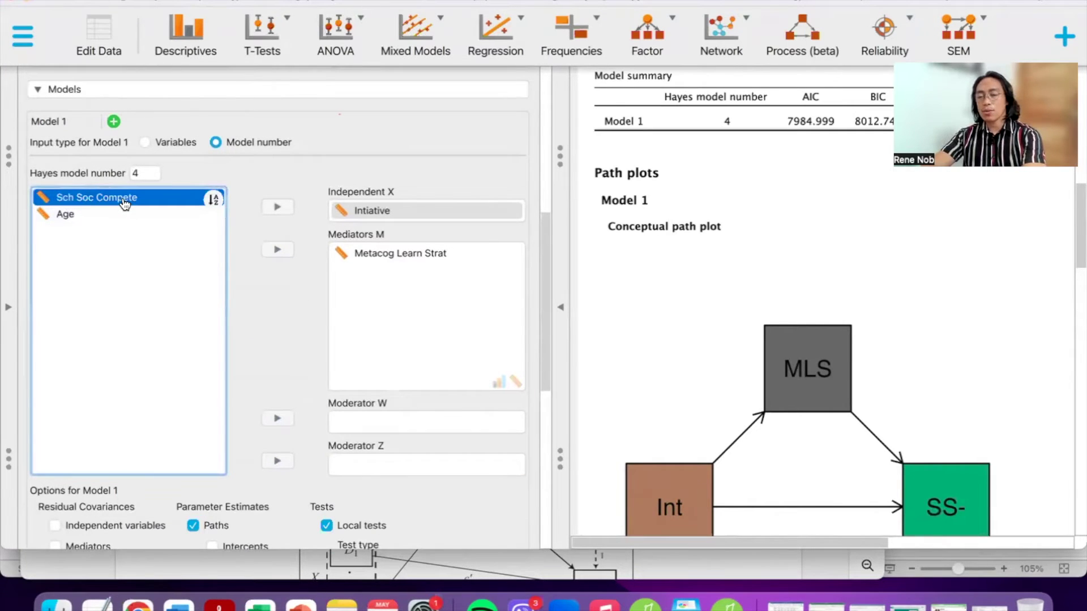
{"action": "left_click", "coordinate": [276, 250]}
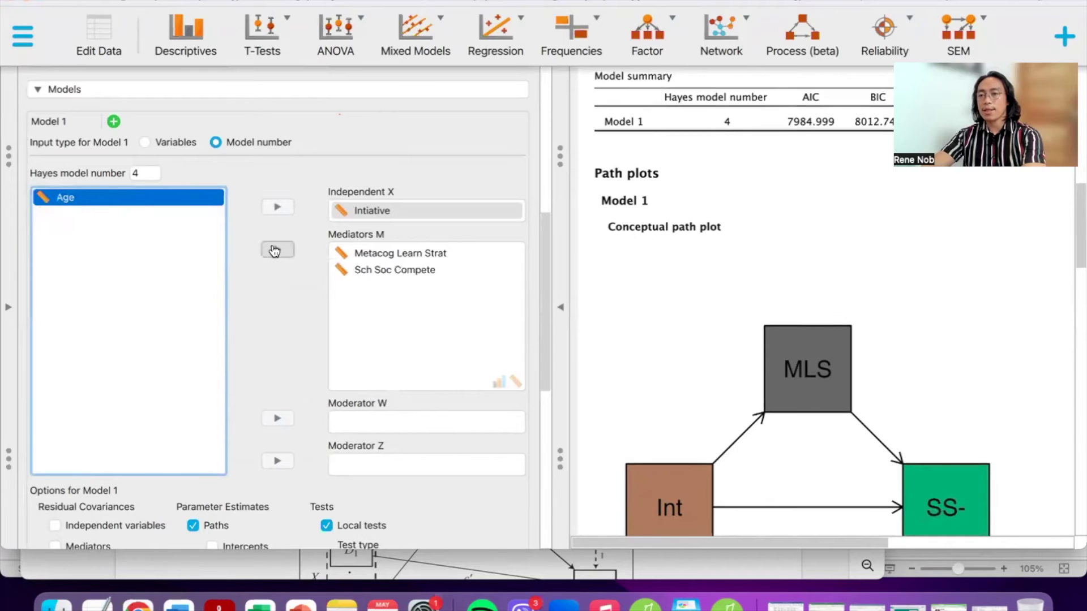
Check the two-mediator diagram on slide 11 in PowerPoint, then return to JASP
{"action": "key", "text": "ctrl+Up"}
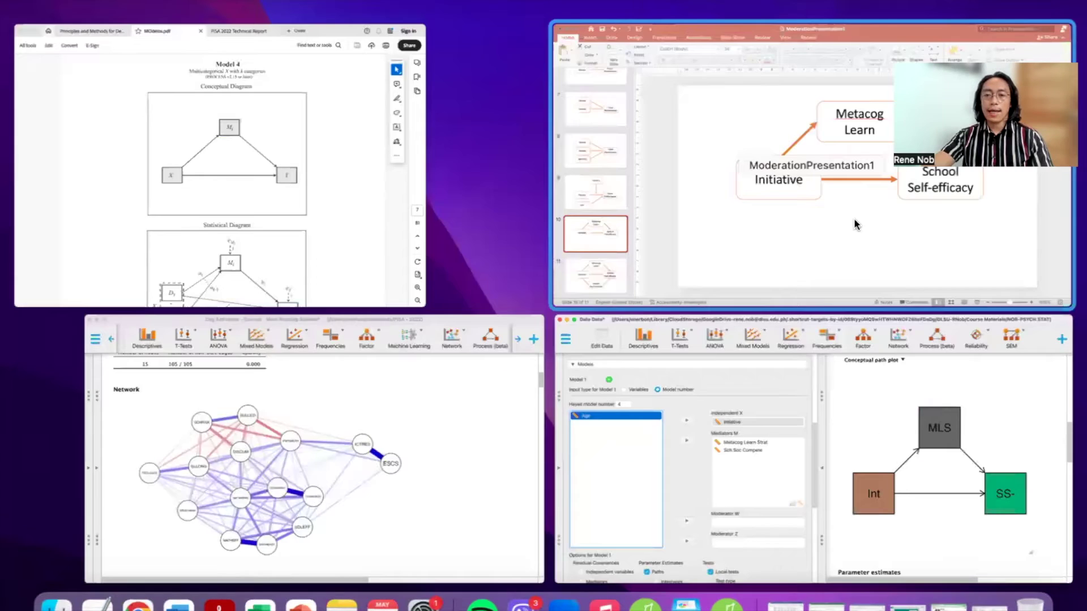
{"action": "key", "text": "ctrl+Up"}
{"action": "left_click", "coordinate": [126, 520]}
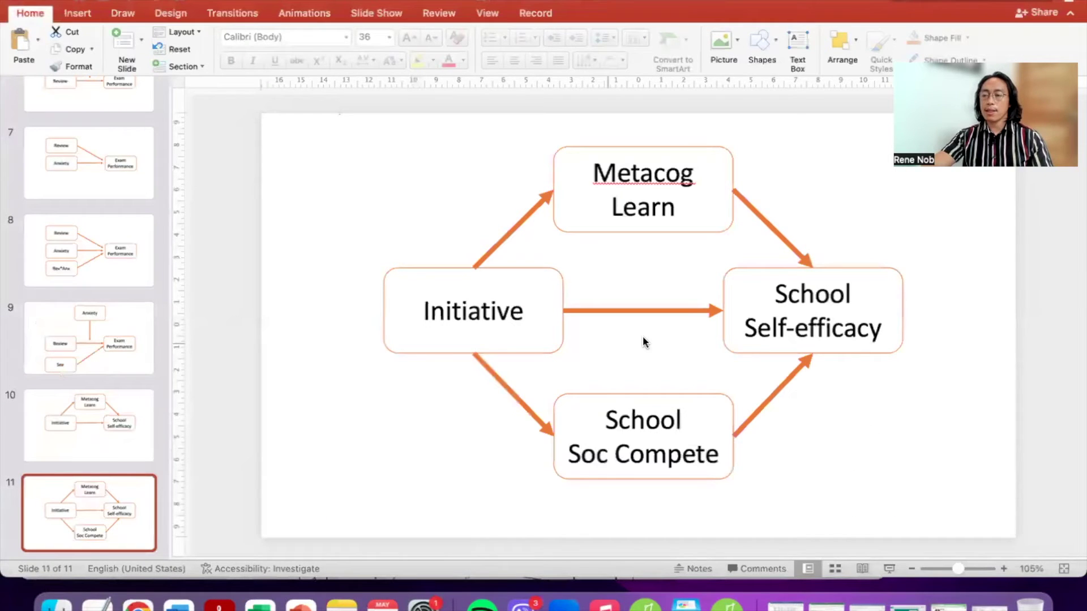
{"action": "key", "text": "ctrl+Up"}
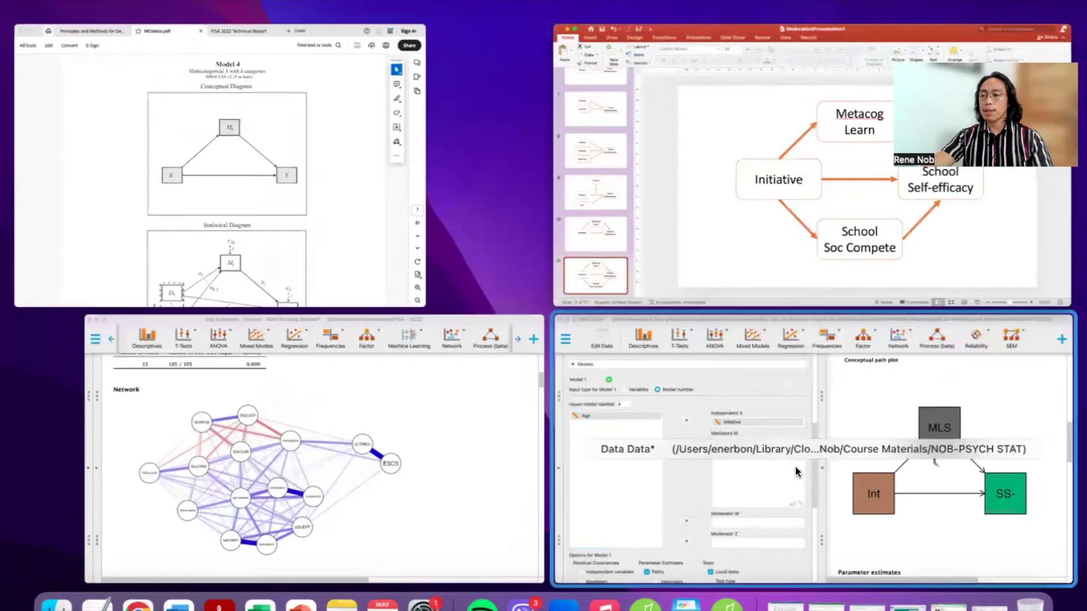
{"action": "left_click", "coordinate": [795, 468]}
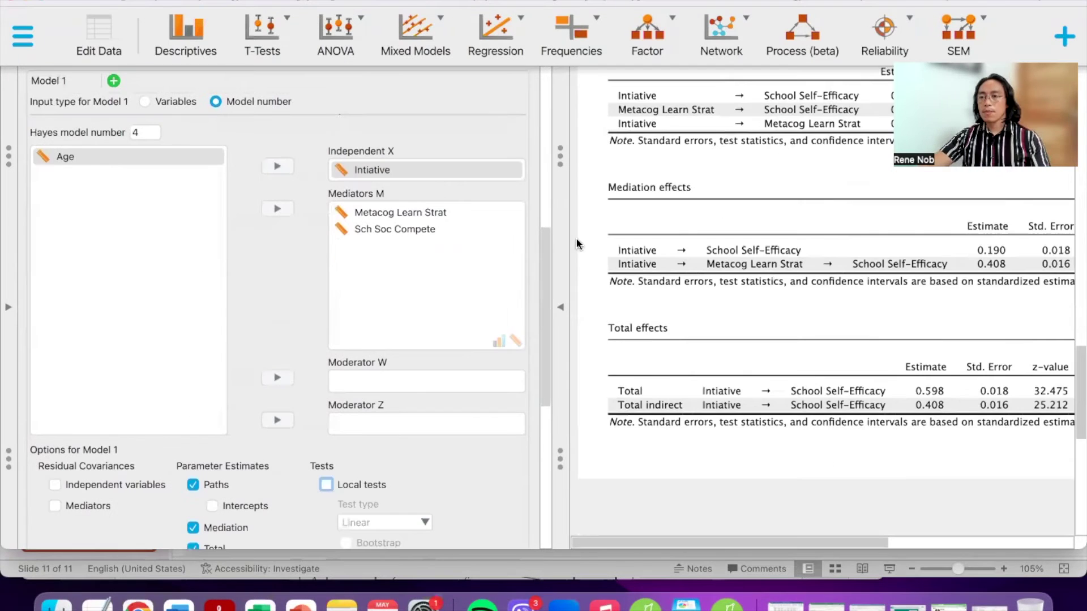
{"action": "left_click", "coordinate": [561, 302]}
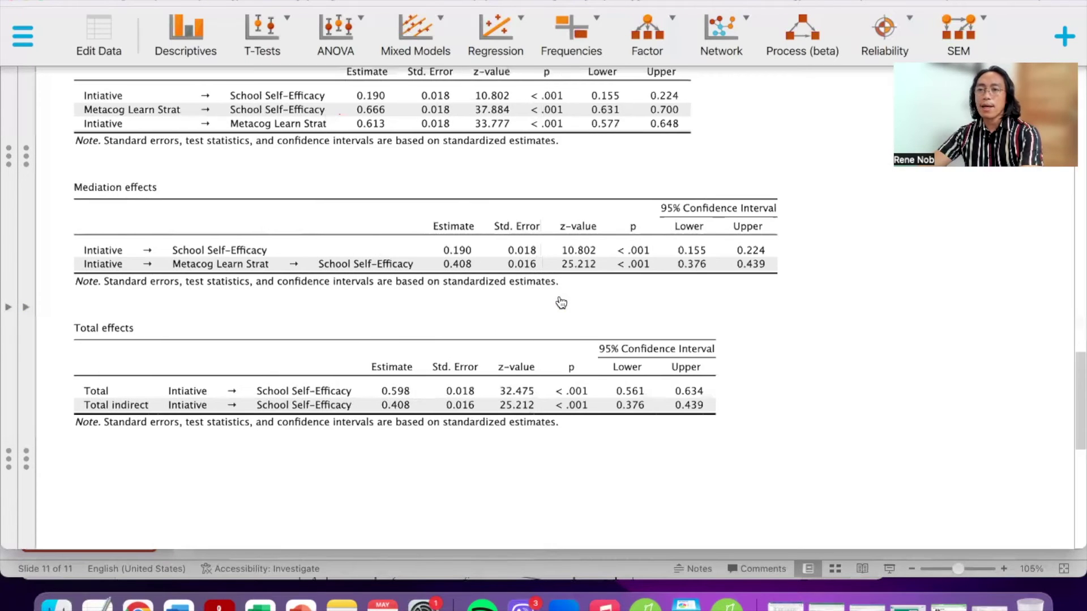
{"action": "scroll", "coordinate": [561, 301], "scroll_direction": "up", "scroll_amount": 10}
{"action": "scroll", "coordinate": [561, 303], "scroll_direction": "up", "scroll_amount": 3}
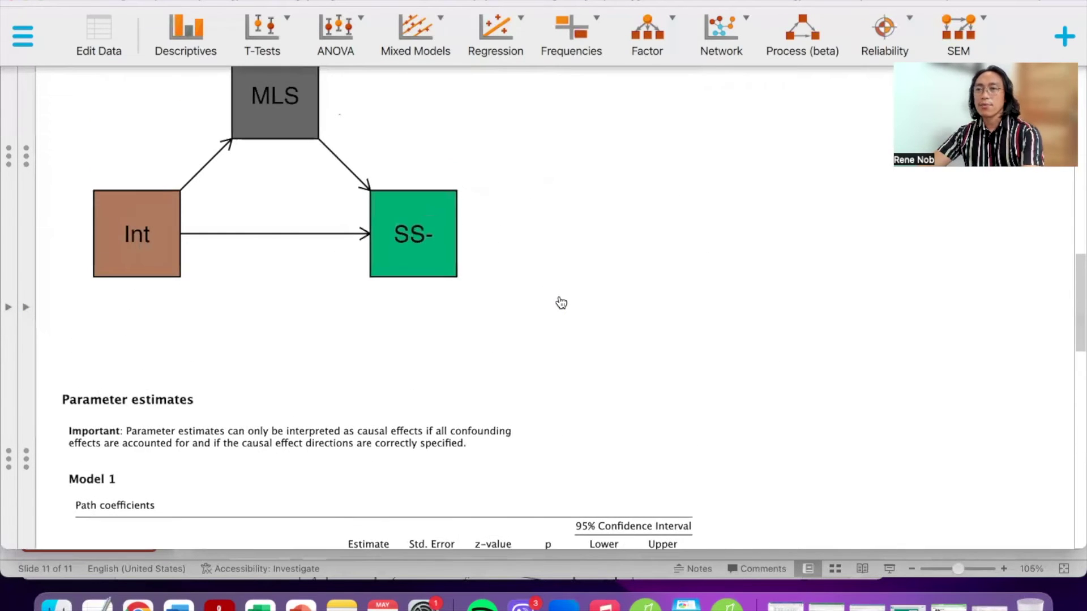
{"action": "scroll", "coordinate": [561, 302], "scroll_direction": "up", "scroll_amount": 2}
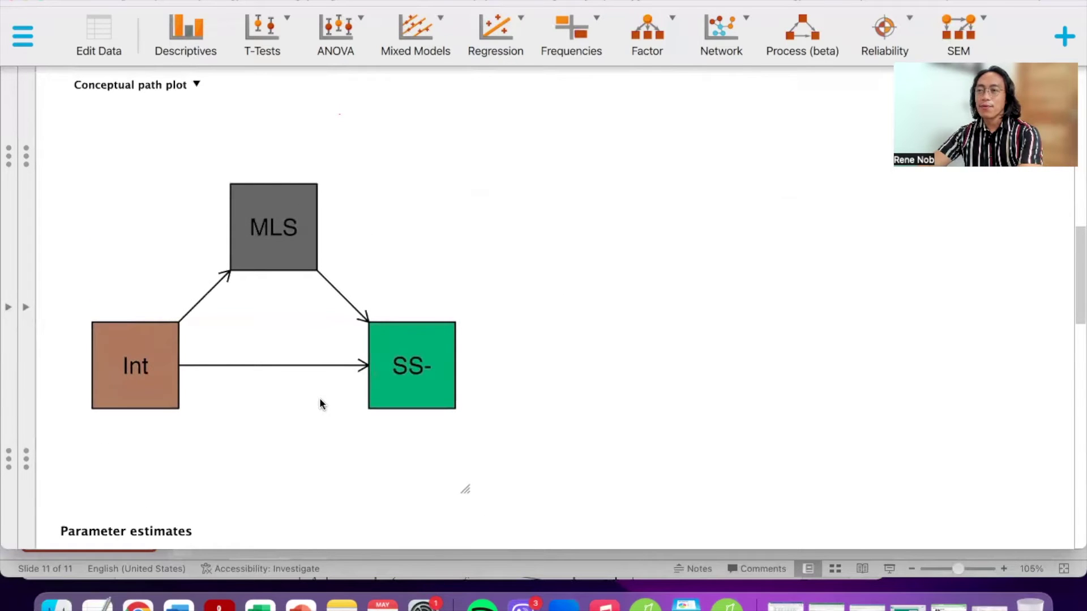
{"action": "scroll", "coordinate": [320, 403], "scroll_direction": "up", "scroll_amount": 1}
{"action": "scroll", "coordinate": [321, 403], "scroll_direction": "down", "scroll_amount": 4}
{"action": "scroll", "coordinate": [321, 403], "scroll_direction": "down", "scroll_amount": 8}
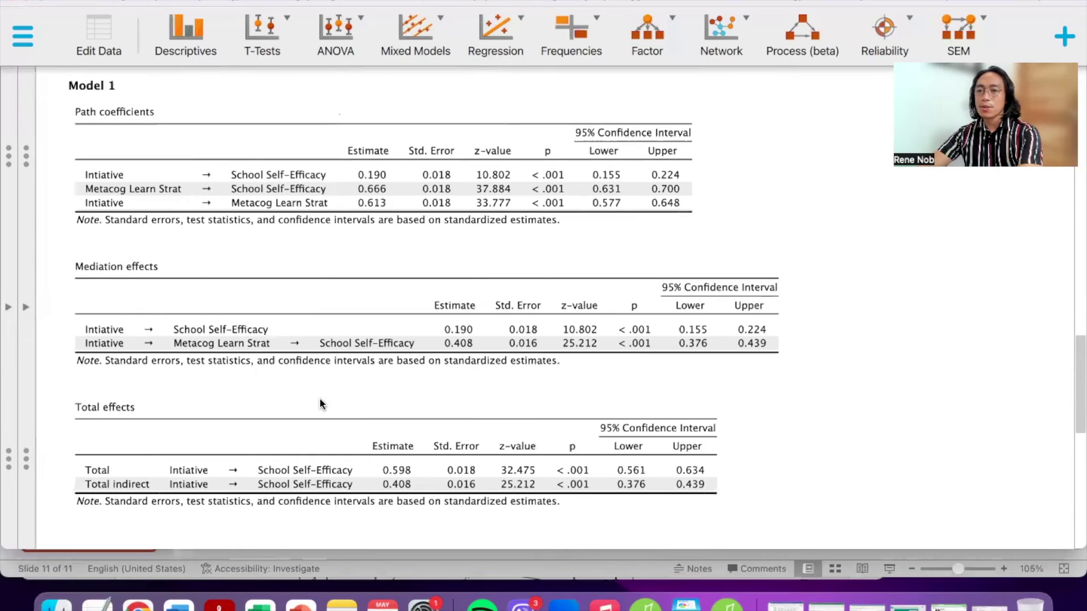
{"action": "scroll", "coordinate": [319, 397], "scroll_direction": "down", "scroll_amount": 1}
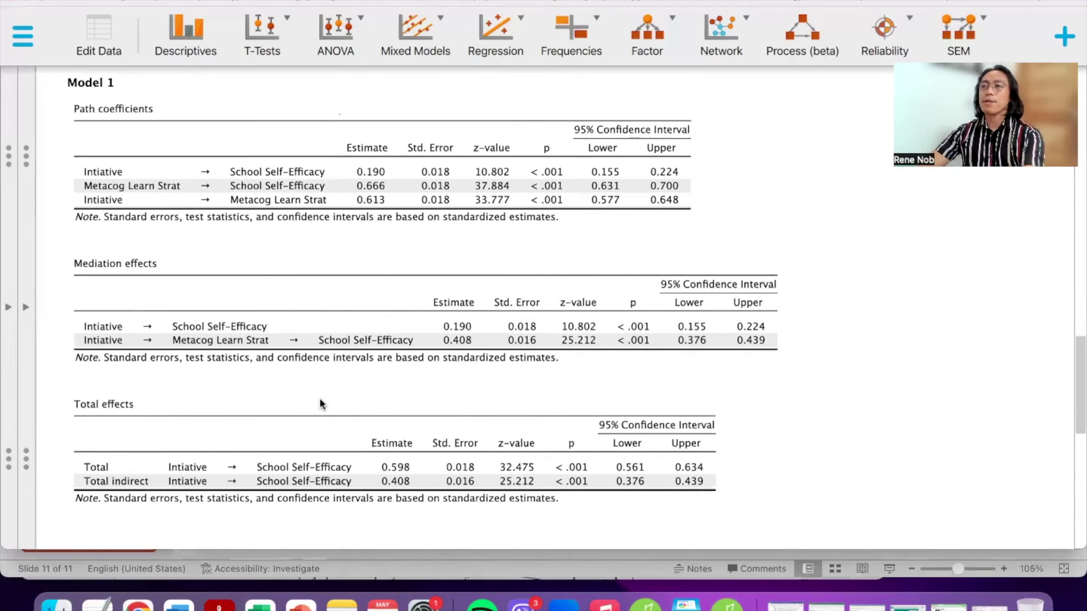
{"action": "left_click", "coordinate": [26, 306]}
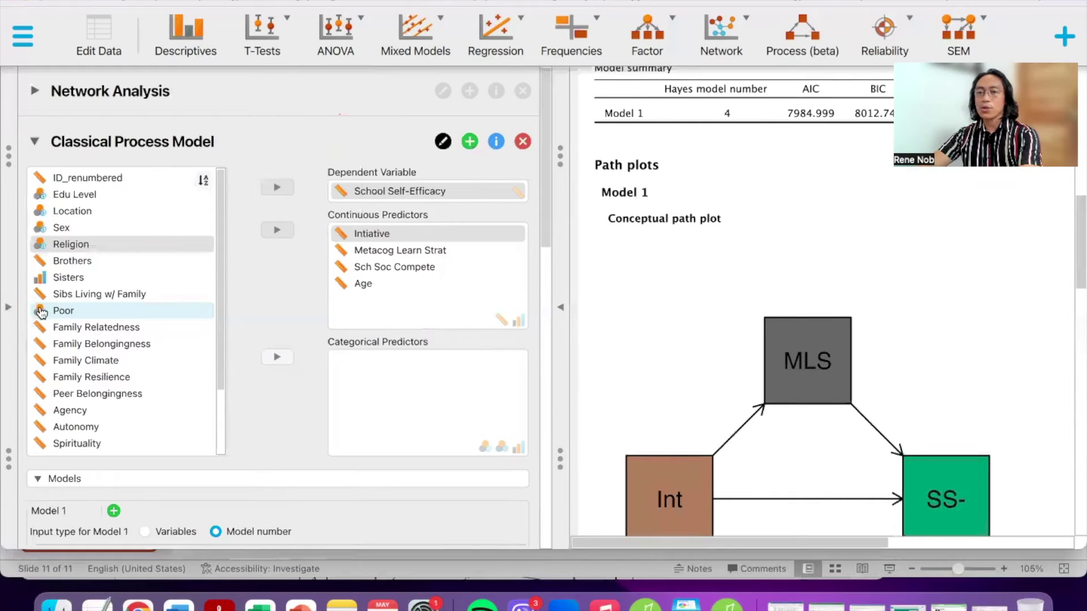
{"action": "scroll", "coordinate": [273, 317], "scroll_direction": "down", "scroll_amount": 3}
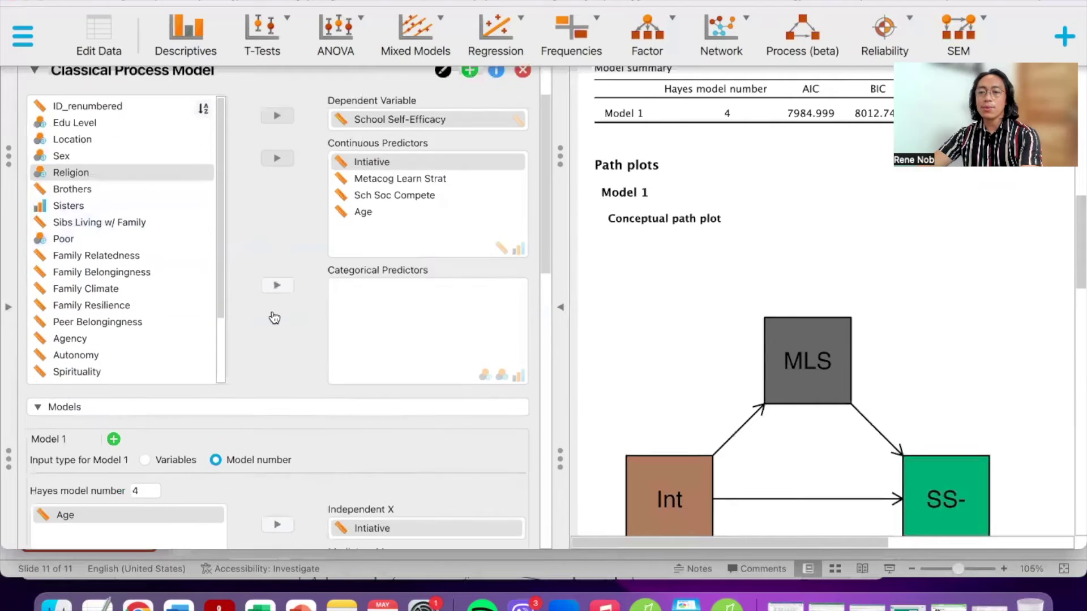
{"action": "scroll", "coordinate": [275, 318], "scroll_direction": "down", "scroll_amount": 8}
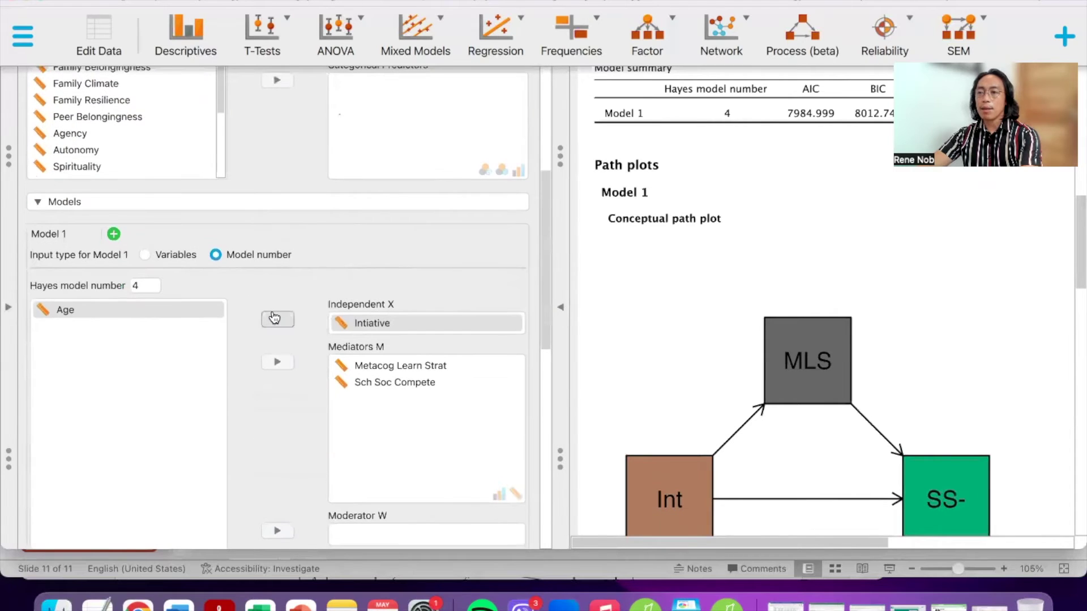
{"action": "scroll", "coordinate": [290, 418], "scroll_direction": "down", "scroll_amount": 2}
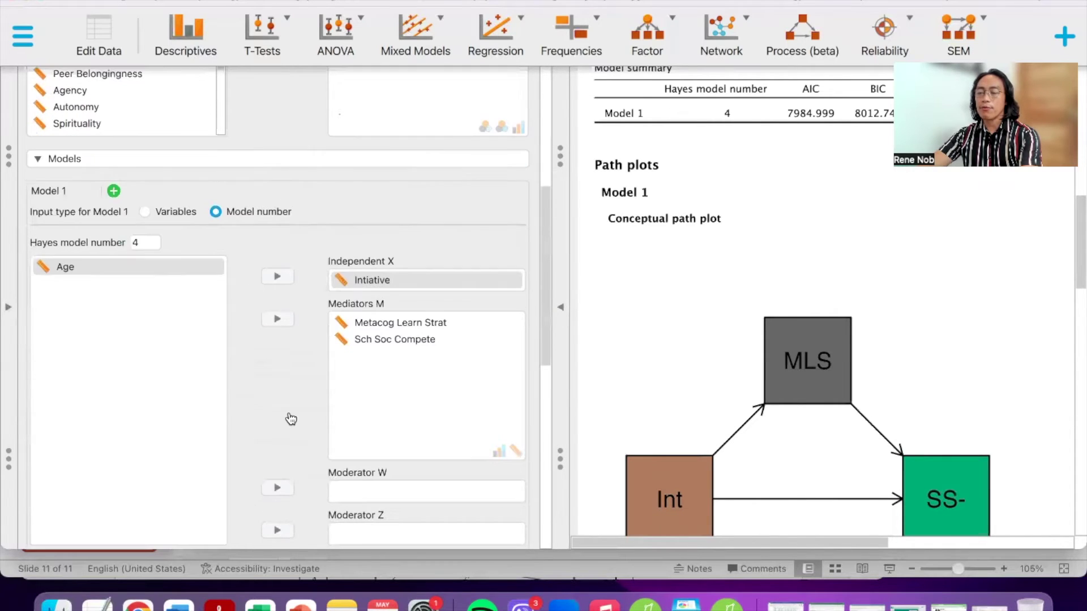
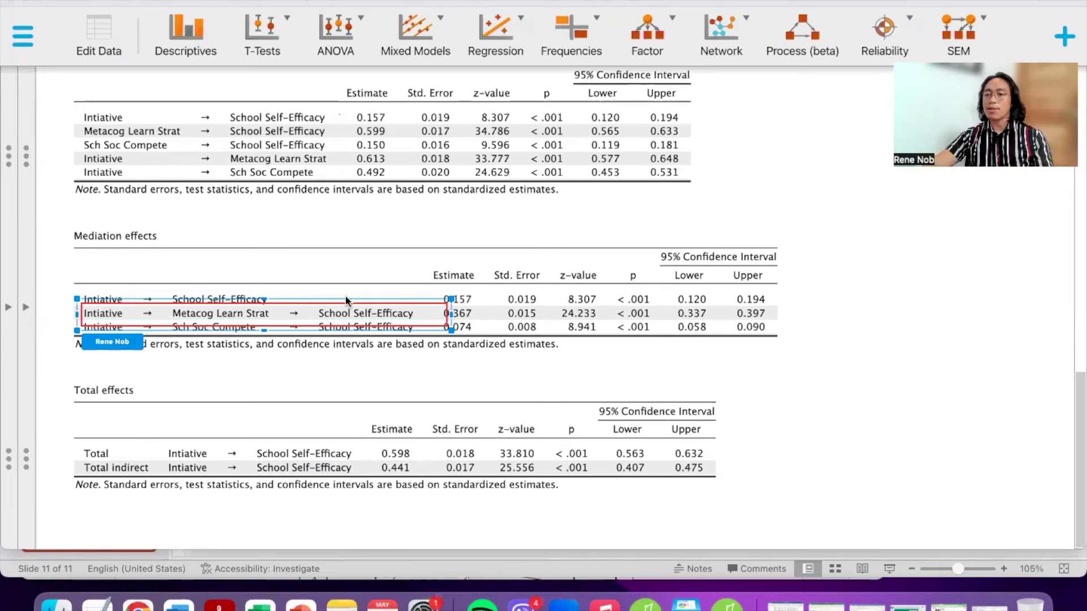
Reposition the red highlight box to frame the Intiative → Metacog Learn Strat row (estimate 0.613)
{"action": "left_click_drag", "start_coordinate": [453, 317], "coordinate": [660, 305]}
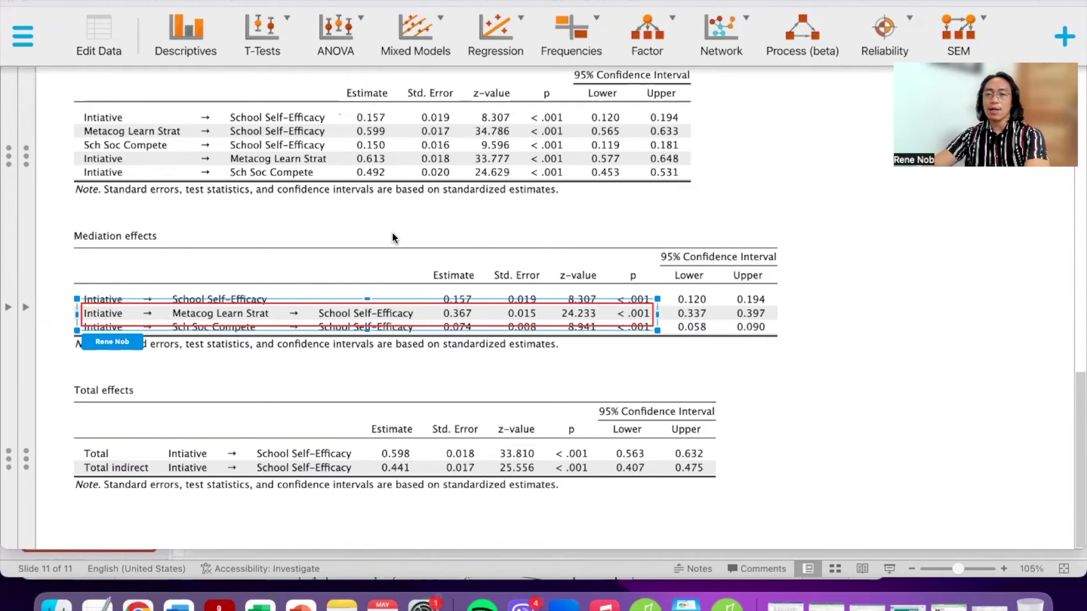
{"action": "left_click_drag", "start_coordinate": [409, 301], "coordinate": [408, 314]}
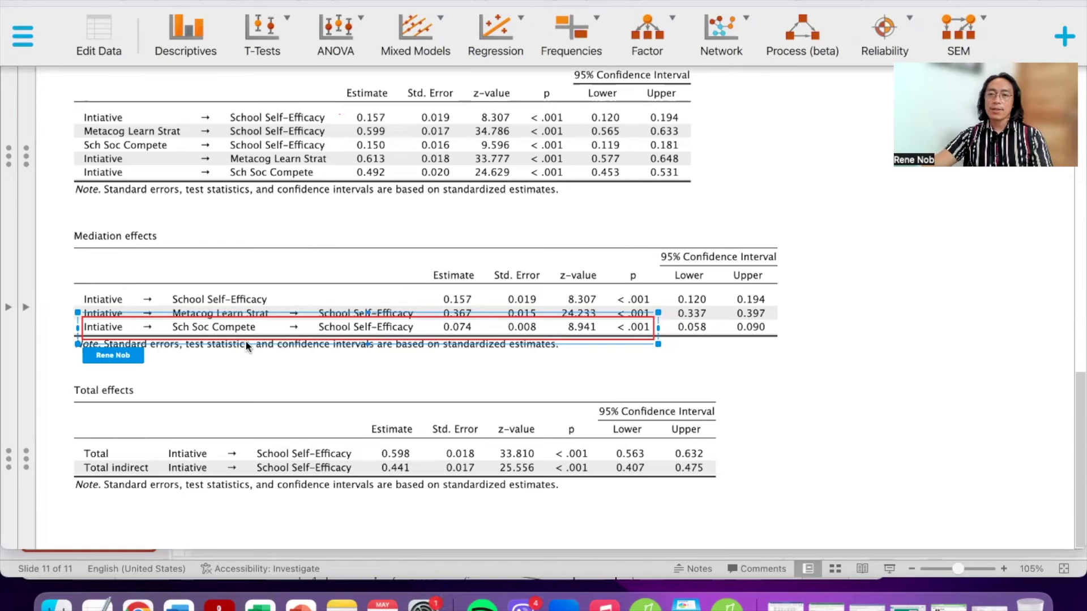
{"action": "mouse_move", "coordinate": [320, 320]}
{"action": "left_mouse_down"}
{"action": "mouse_move", "coordinate": [317, 301]}
{"action": "mouse_move", "coordinate": [317, 319]}
{"action": "left_mouse_up"}
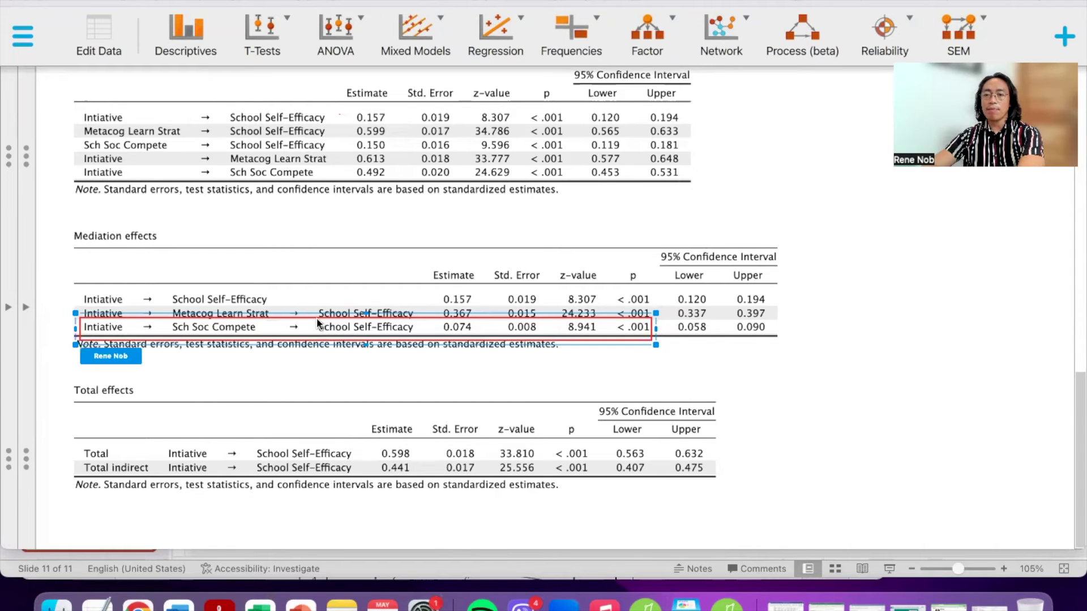
{"action": "left_click_drag", "start_coordinate": [314, 318], "coordinate": [315, 152]}
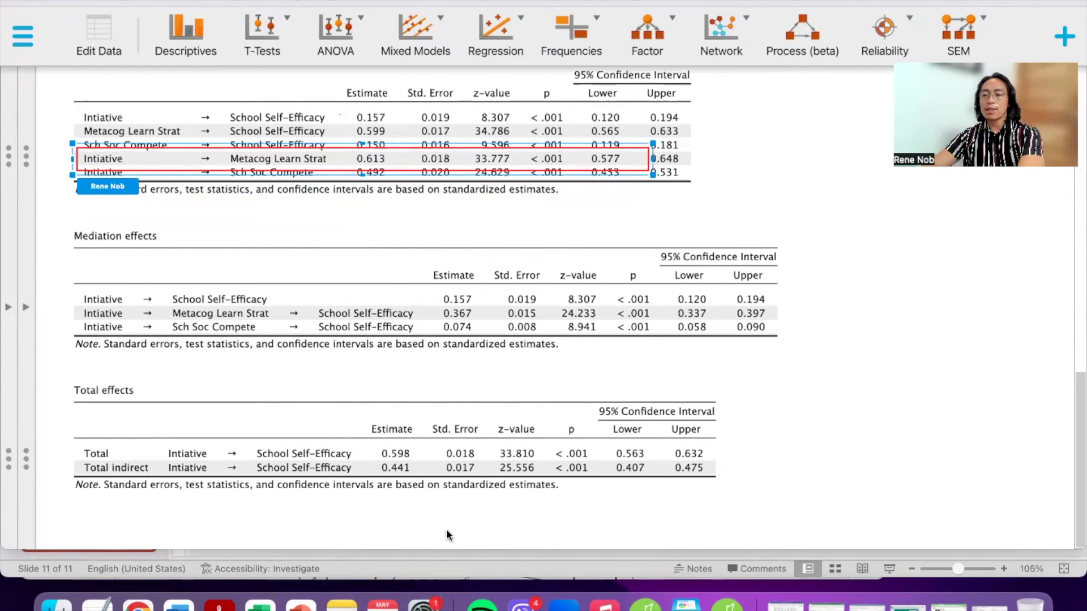
{"action": "scroll", "coordinate": [339, 343], "scroll_direction": "up", "scroll_amount": 10}
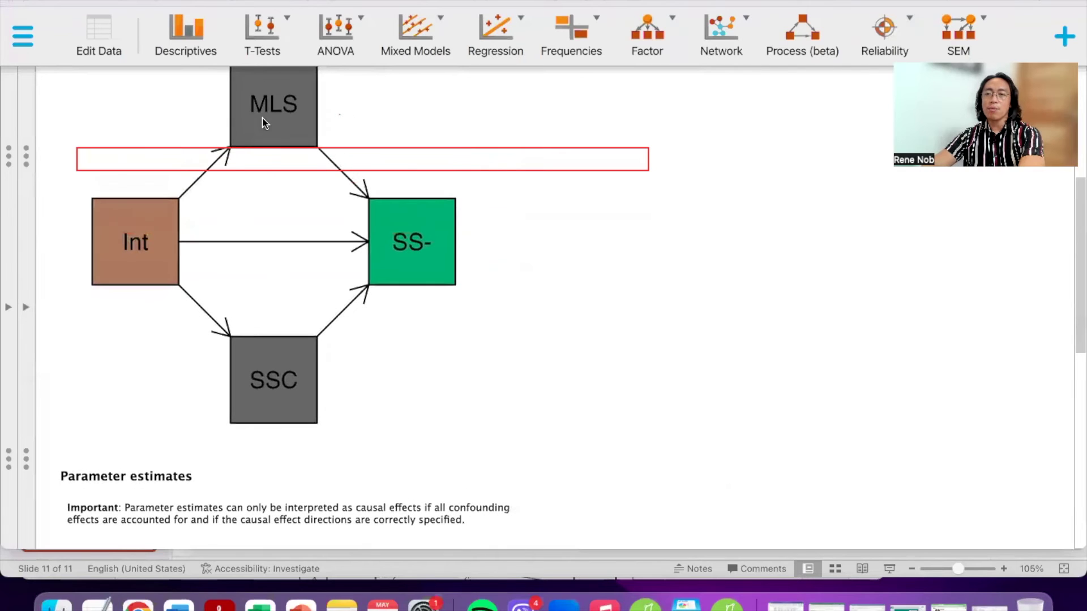
{"action": "scroll", "coordinate": [309, 328], "scroll_direction": "down", "scroll_amount": 10}
{"action": "scroll", "coordinate": [308, 328], "scroll_direction": "down", "scroll_amount": 2}
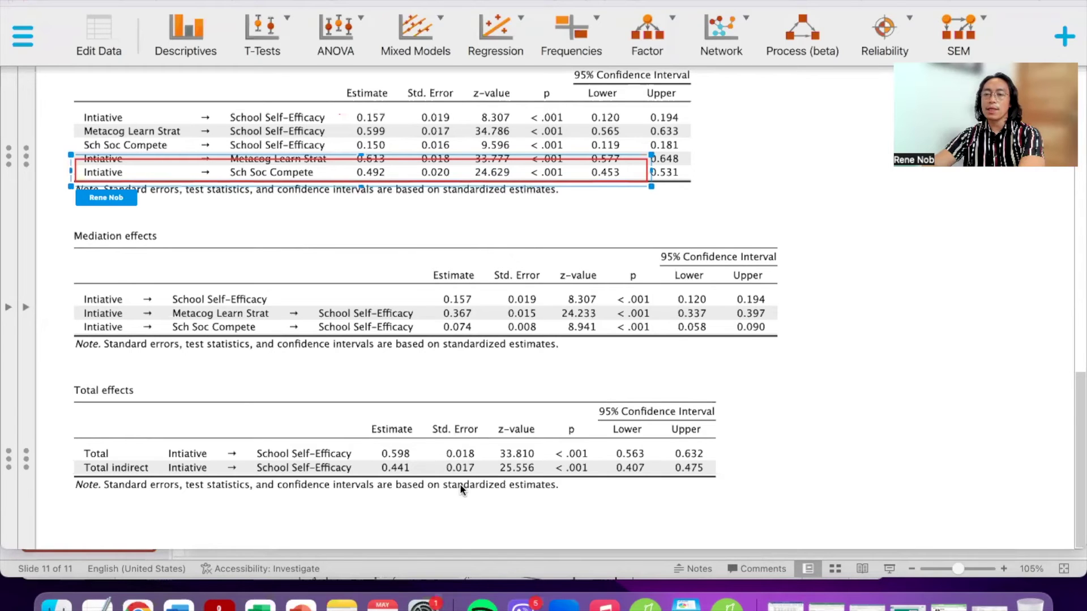
{"action": "scroll", "coordinate": [478, 364], "scroll_direction": "up", "scroll_amount": 10}
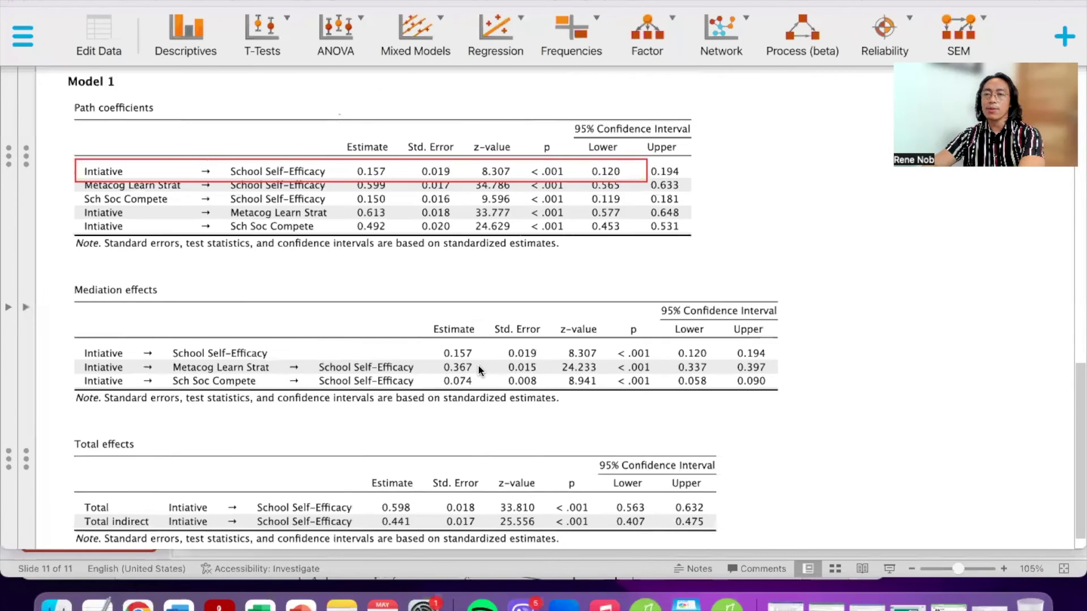
{"action": "scroll", "coordinate": [478, 368], "scroll_direction": "up", "scroll_amount": 2}
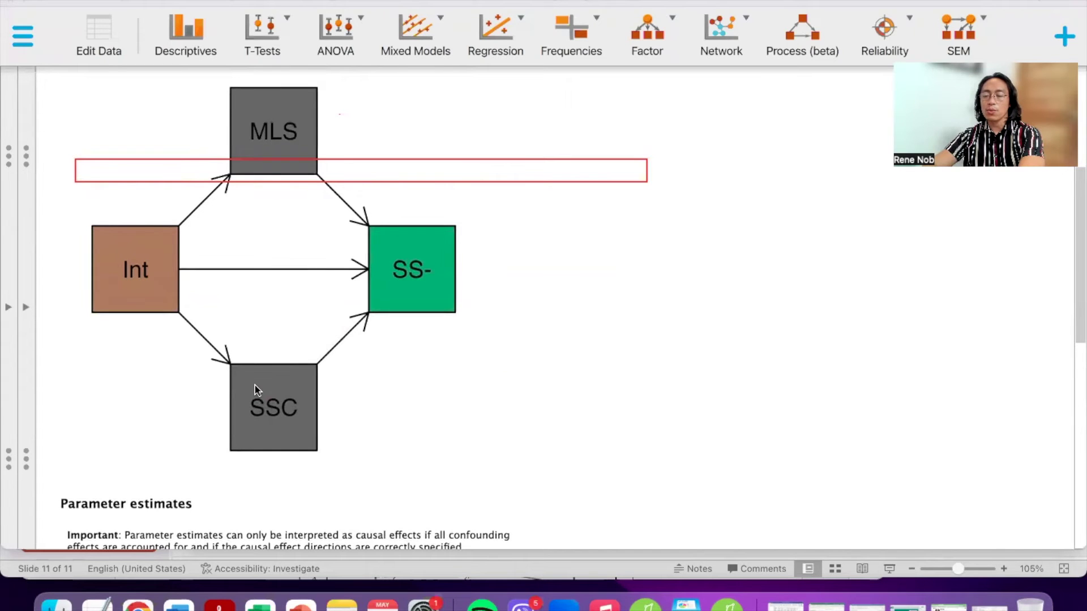
{"action": "scroll", "coordinate": [249, 403], "scroll_direction": "down", "scroll_amount": 4}
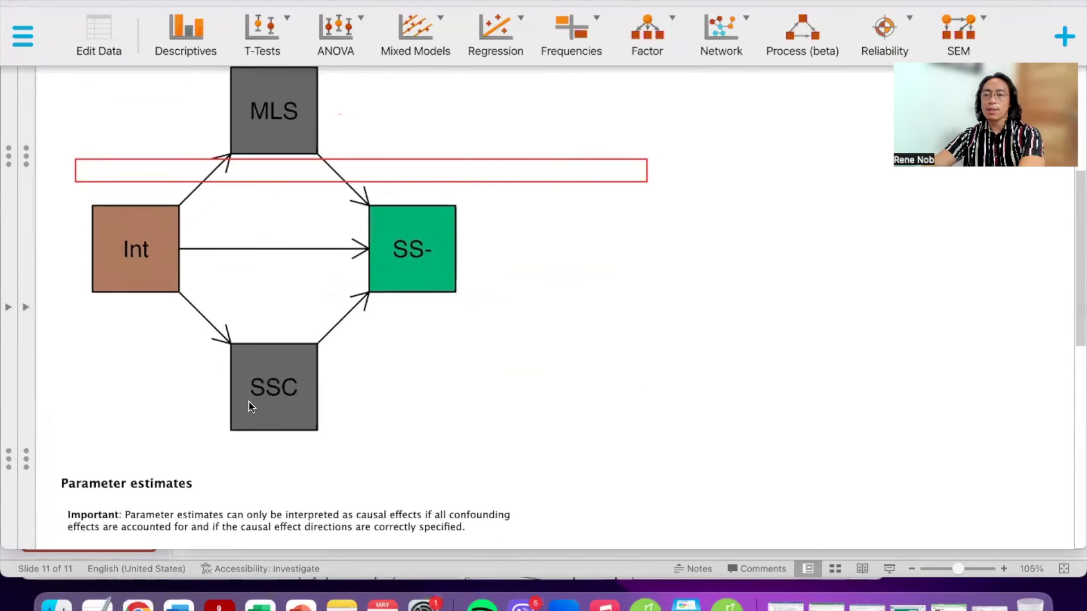
{"action": "scroll", "coordinate": [249, 400], "scroll_direction": "up", "scroll_amount": 3}
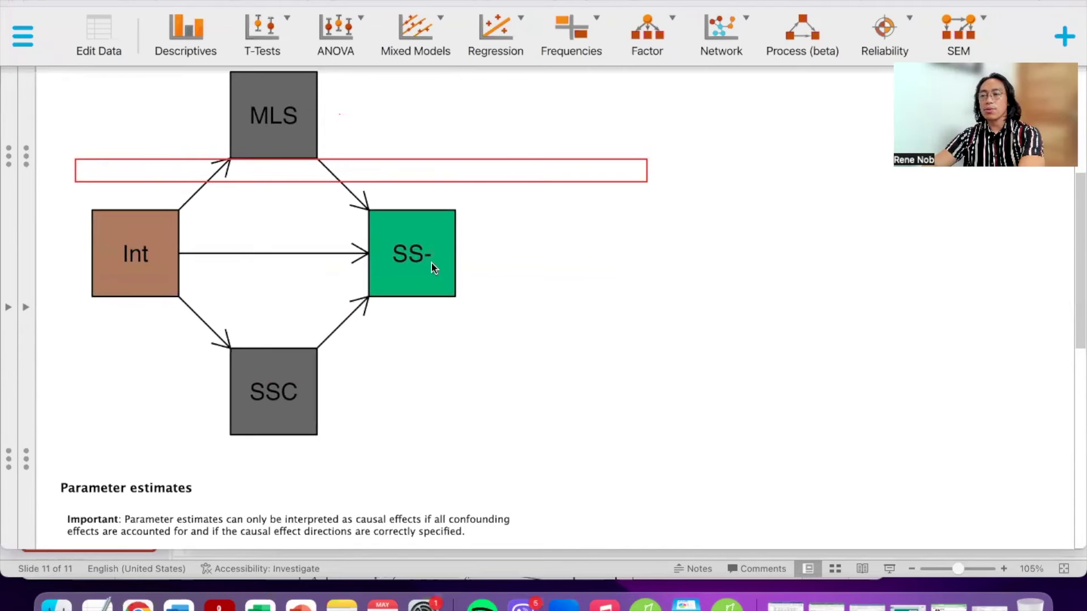
{"action": "scroll", "coordinate": [485, 391], "scroll_direction": "down", "scroll_amount": 10}
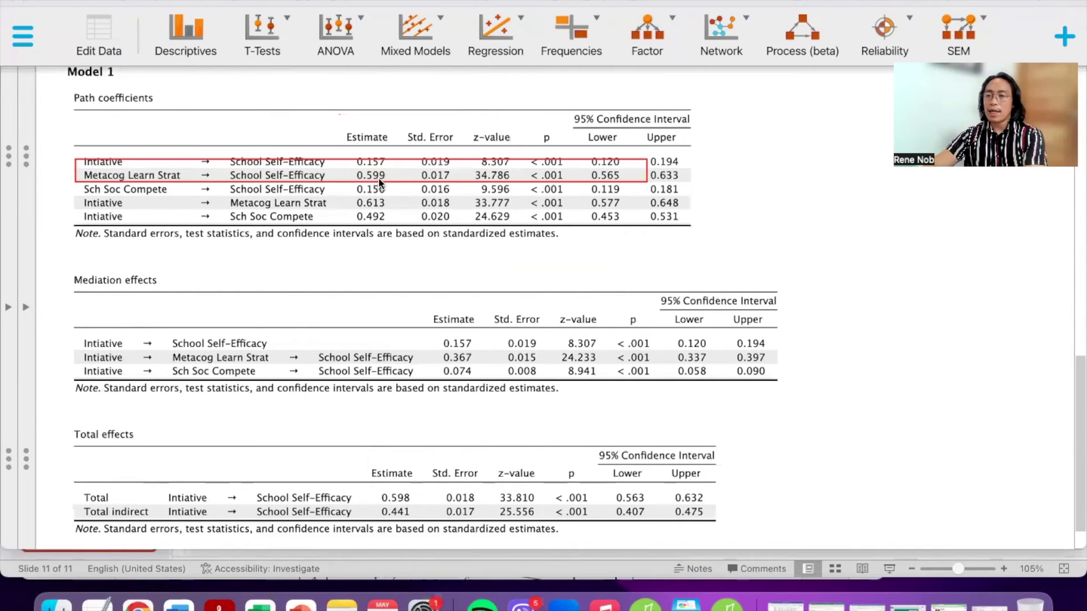
{"action": "scroll", "coordinate": [542, 297], "scroll_direction": "up", "scroll_amount": 3}
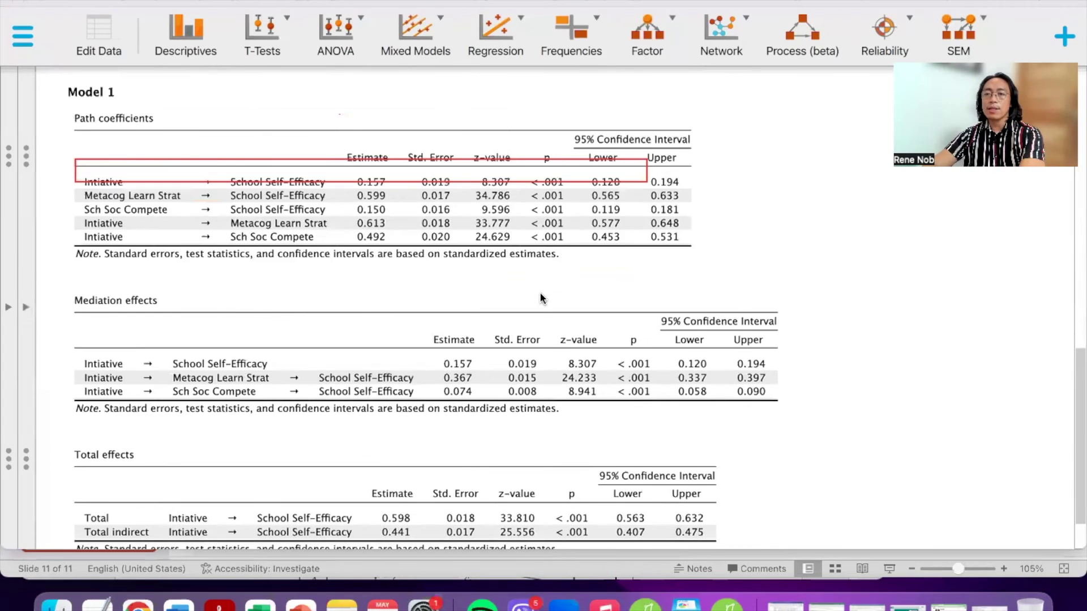
{"action": "scroll", "coordinate": [540, 296], "scroll_direction": "up", "scroll_amount": 6}
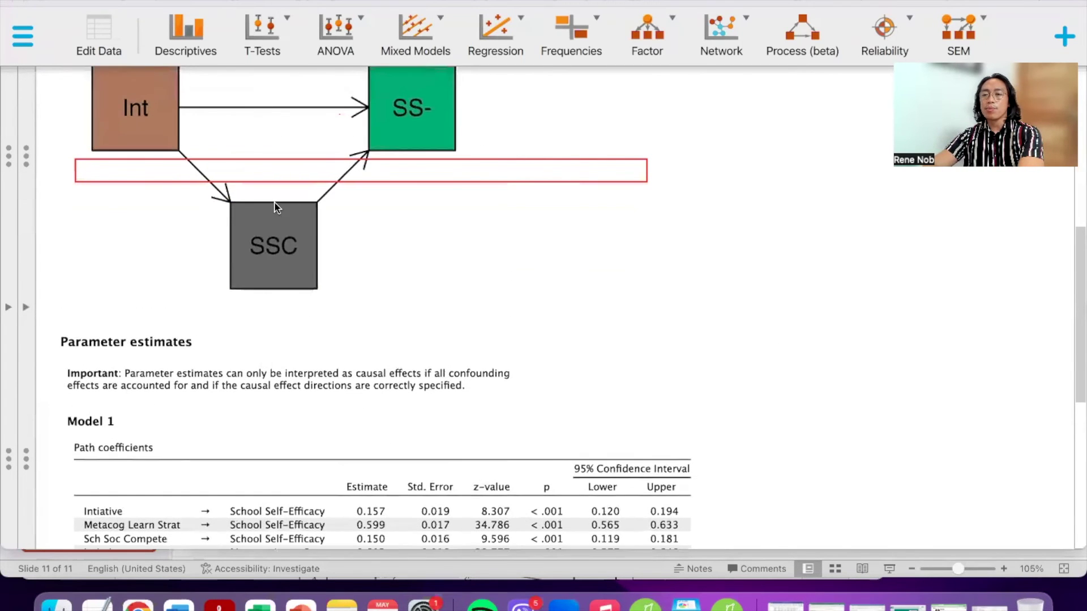
{"action": "scroll", "coordinate": [259, 288], "scroll_direction": "up", "scroll_amount": 3}
{"action": "scroll", "coordinate": [258, 287], "scroll_direction": "up", "scroll_amount": 1}
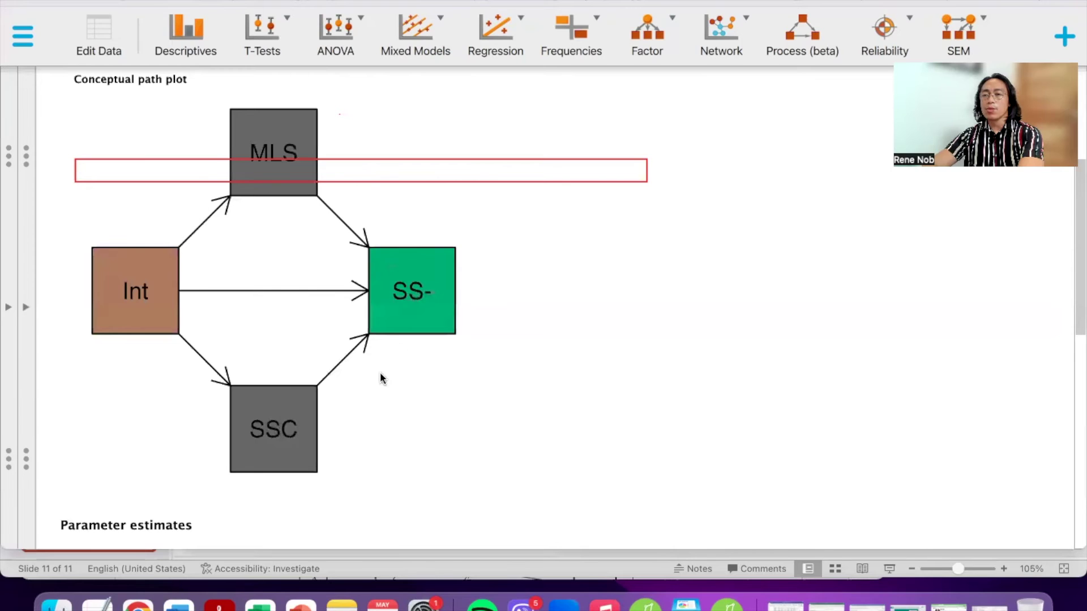
{"action": "scroll", "coordinate": [379, 372], "scroll_direction": "down", "scroll_amount": 12}
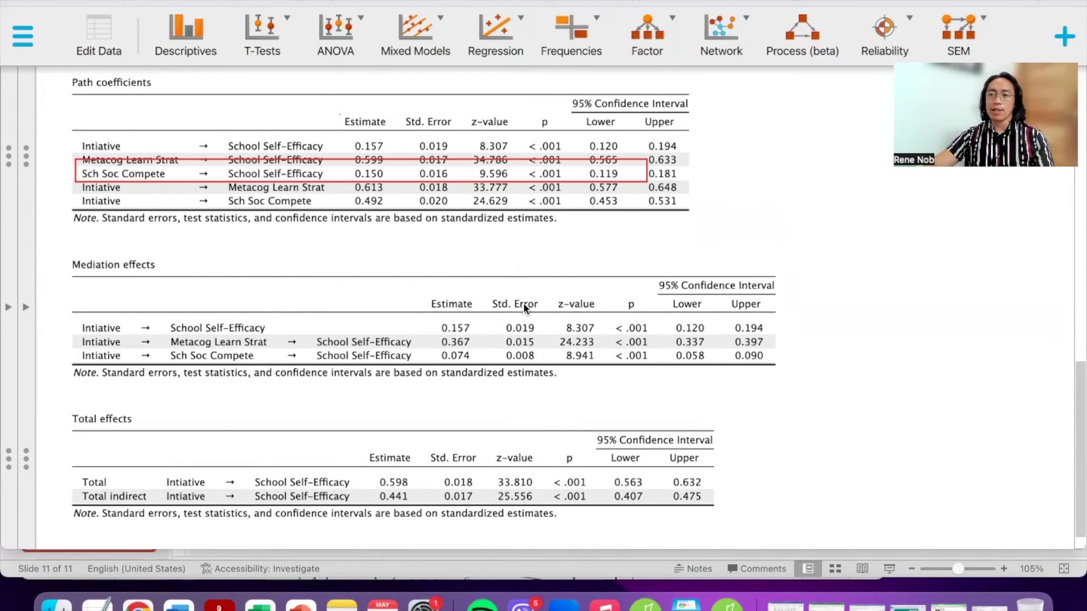
Move the red box across the Sch Soc Compete rows and back onto the path coefficients table
{"action": "scroll", "coordinate": [523, 302], "scroll_direction": "down", "scroll_amount": 2}
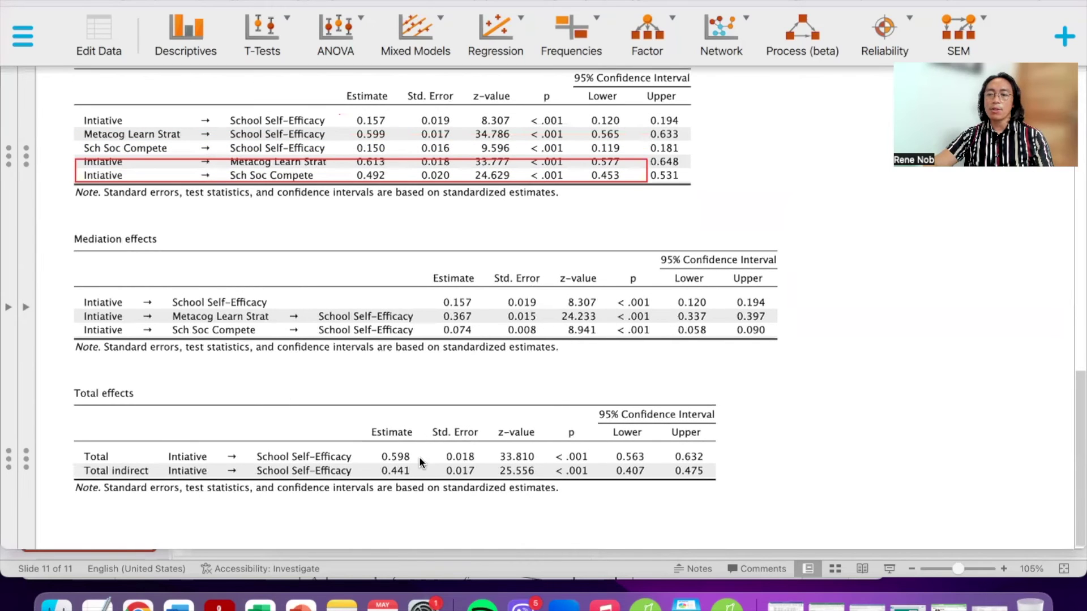
{"action": "scroll", "coordinate": [352, 183], "scroll_direction": "down", "scroll_amount": 1}
{"action": "scroll", "coordinate": [352, 188], "scroll_direction": "up", "scroll_amount": 1}
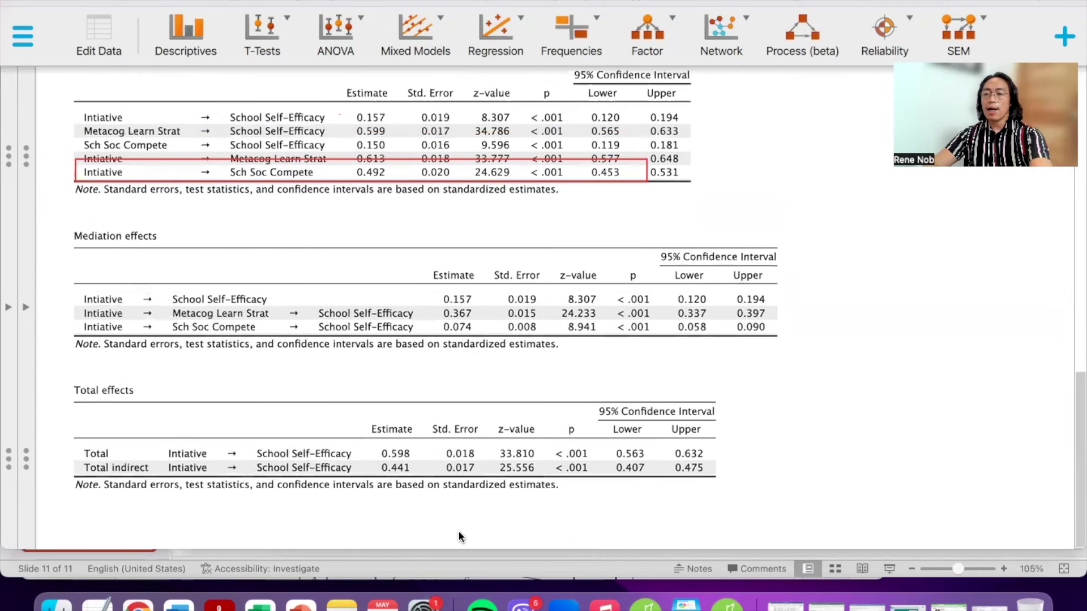
{"action": "mouse_move", "coordinate": [218, 194]}
{"action": "left_mouse_down"}
{"action": "mouse_move", "coordinate": [219, 335]}
{"action": "mouse_move", "coordinate": [218, 180]}
{"action": "left_mouse_up"}
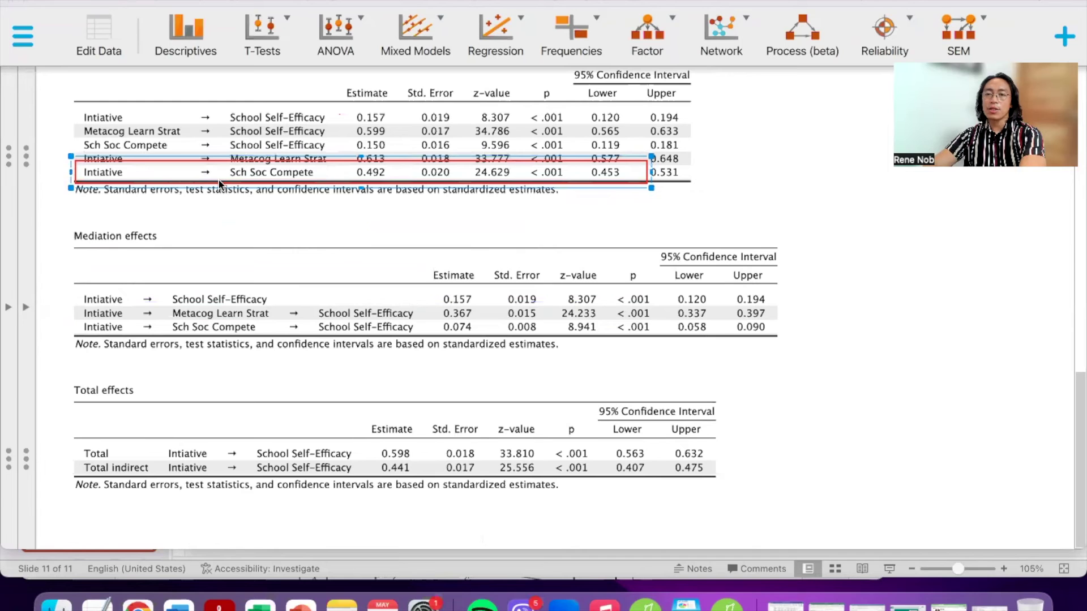
{"action": "left_click_drag", "start_coordinate": [219, 180], "coordinate": [219, 153]}
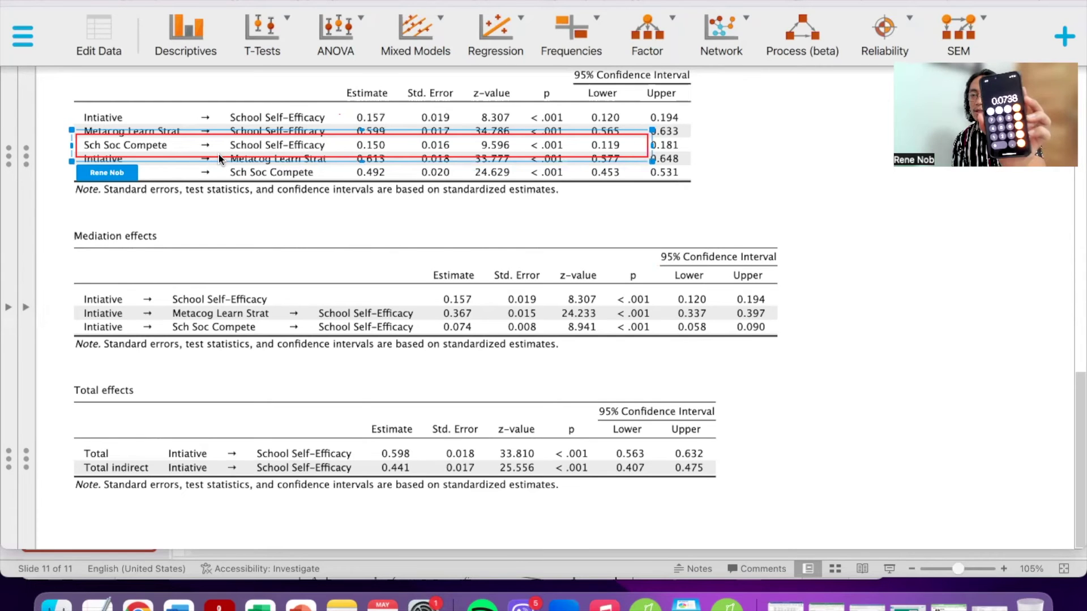
{"action": "left_click_drag", "start_coordinate": [265, 160], "coordinate": [263, 338]}
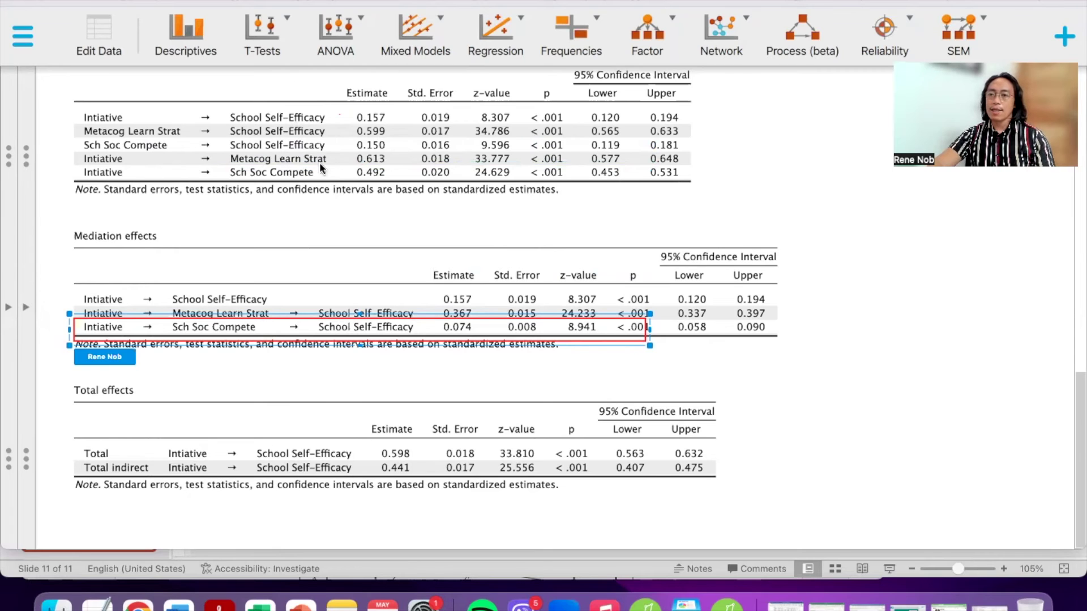
{"action": "left_click_drag", "start_coordinate": [336, 312], "coordinate": [330, 102]}
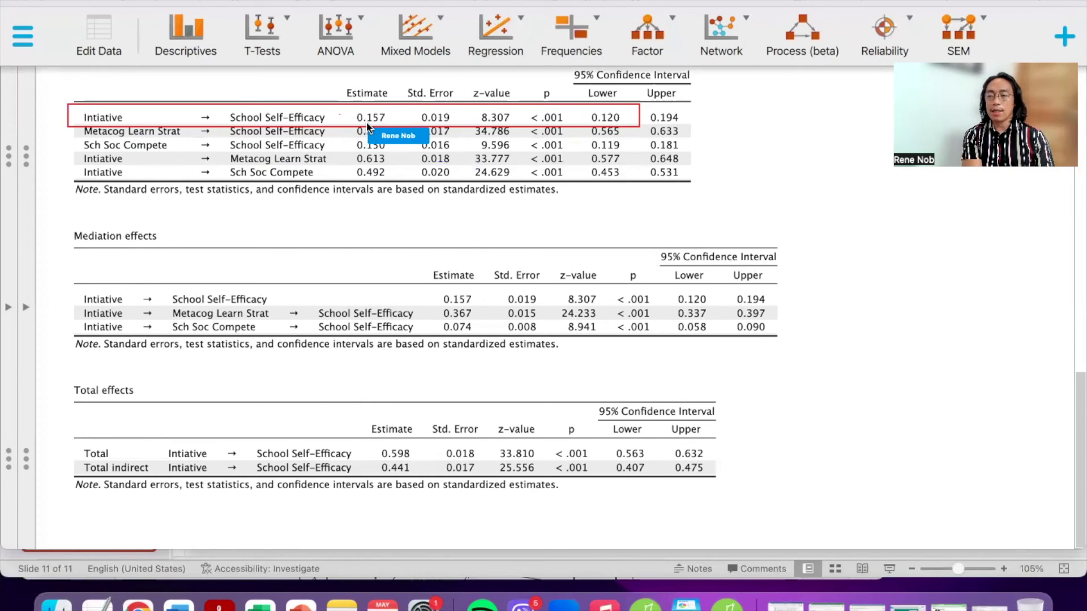
Erase the red highlight and reopen the Classical Process Model settings beside the output
{"action": "left_click", "coordinate": [356, 104]}
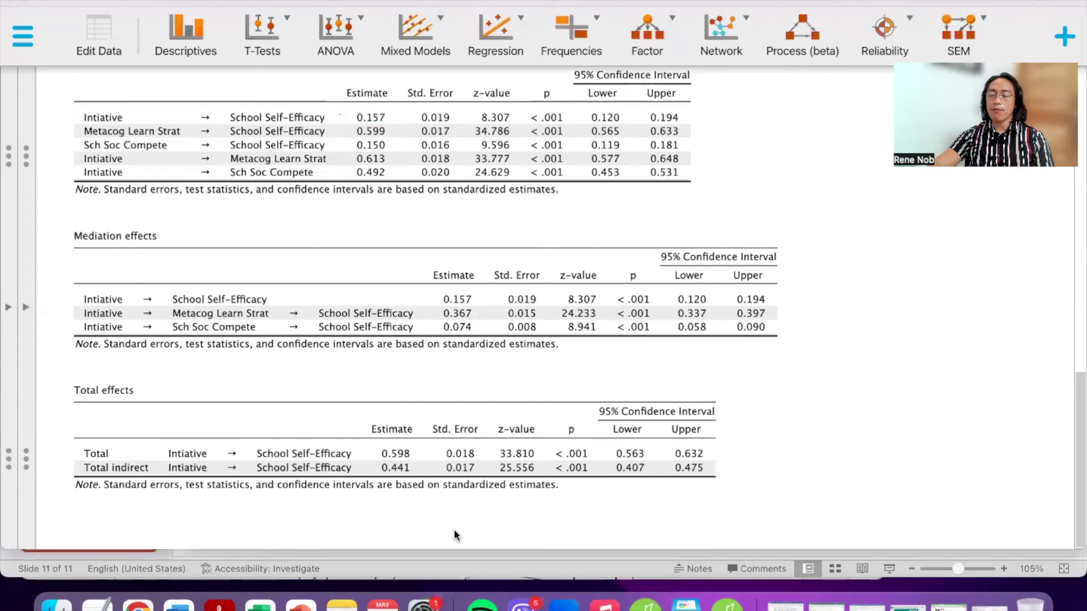
{"action": "scroll", "coordinate": [360, 329], "scroll_direction": "up", "scroll_amount": 15}
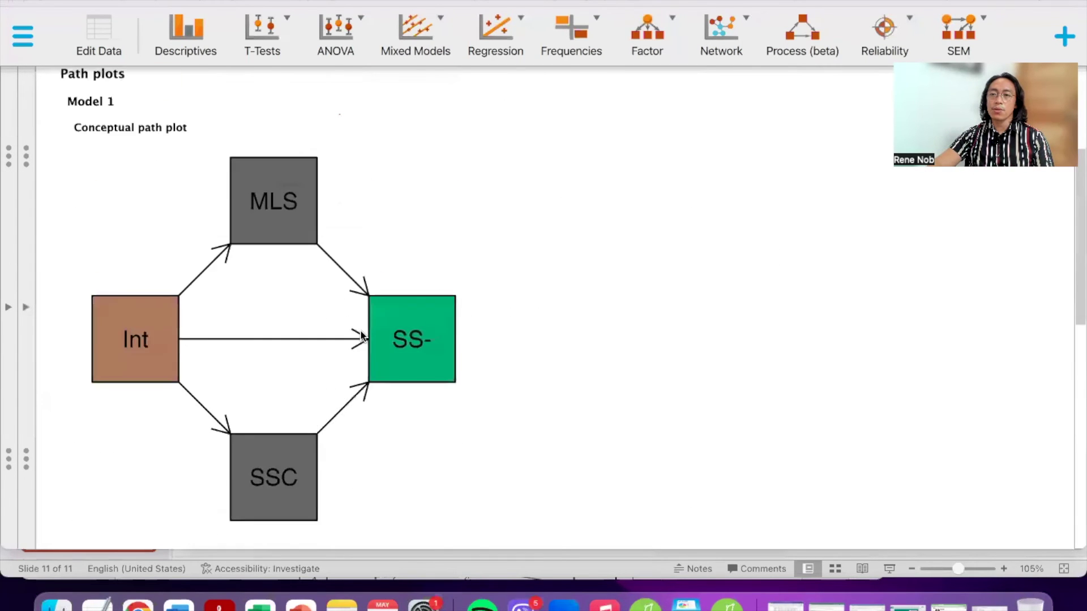
{"action": "scroll", "coordinate": [360, 336], "scroll_direction": "down", "scroll_amount": 3}
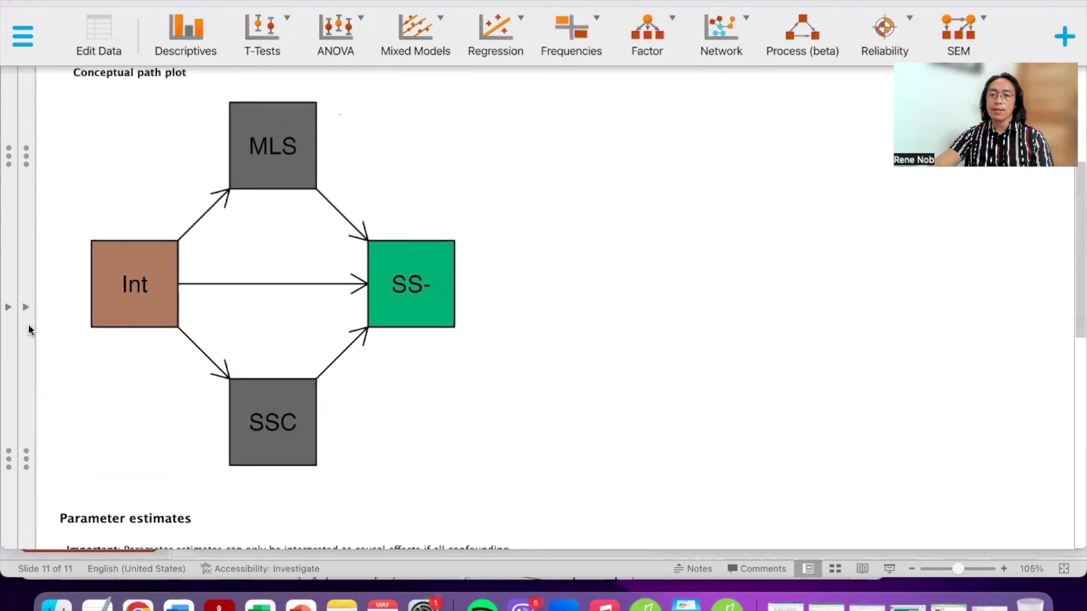
{"action": "left_click", "coordinate": [27, 308]}
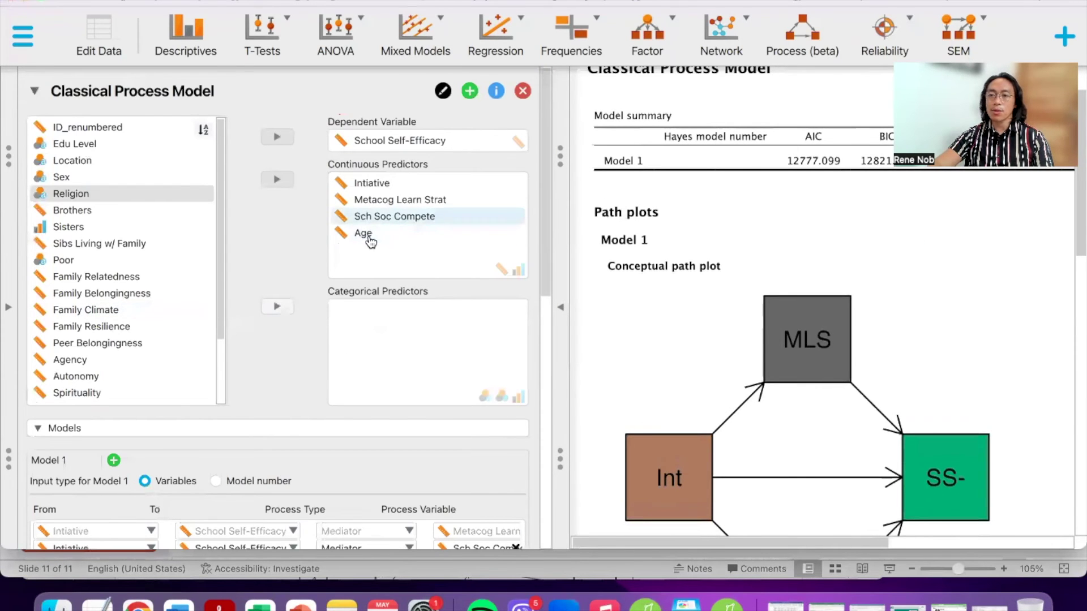
Add a Direct Age → School Self-Efficacy row to Model 1 and collapse the options panel
{"action": "scroll", "coordinate": [269, 329], "scroll_direction": "down", "scroll_amount": 5}
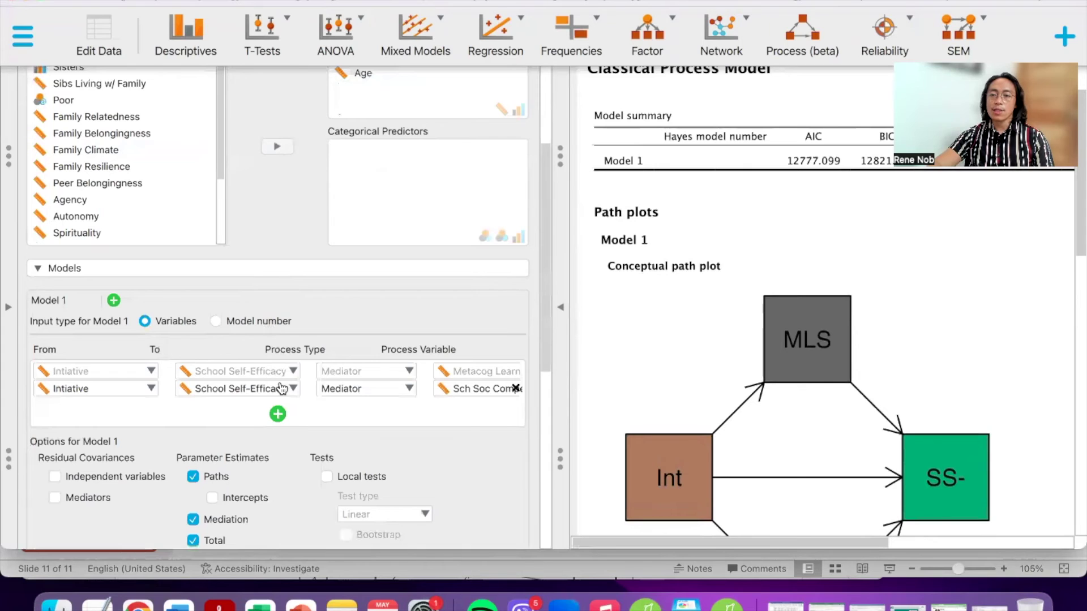
{"action": "left_click", "coordinate": [278, 412]}
{"action": "left_click", "coordinate": [147, 406]}
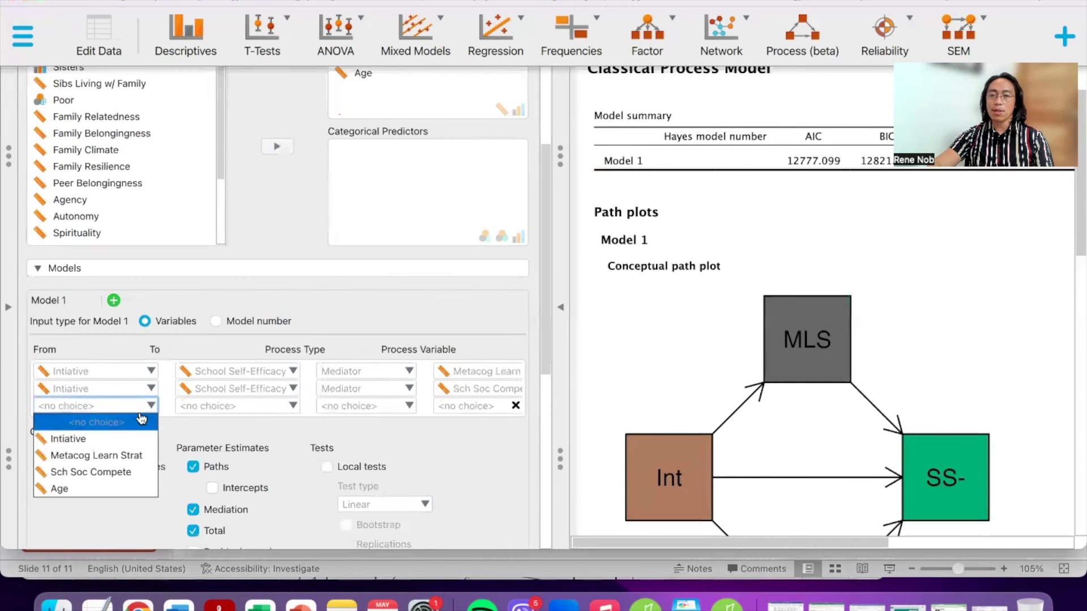
{"action": "left_click", "coordinate": [96, 488]}
{"action": "left_click", "coordinate": [274, 406]}
{"action": "left_click", "coordinate": [275, 440]}
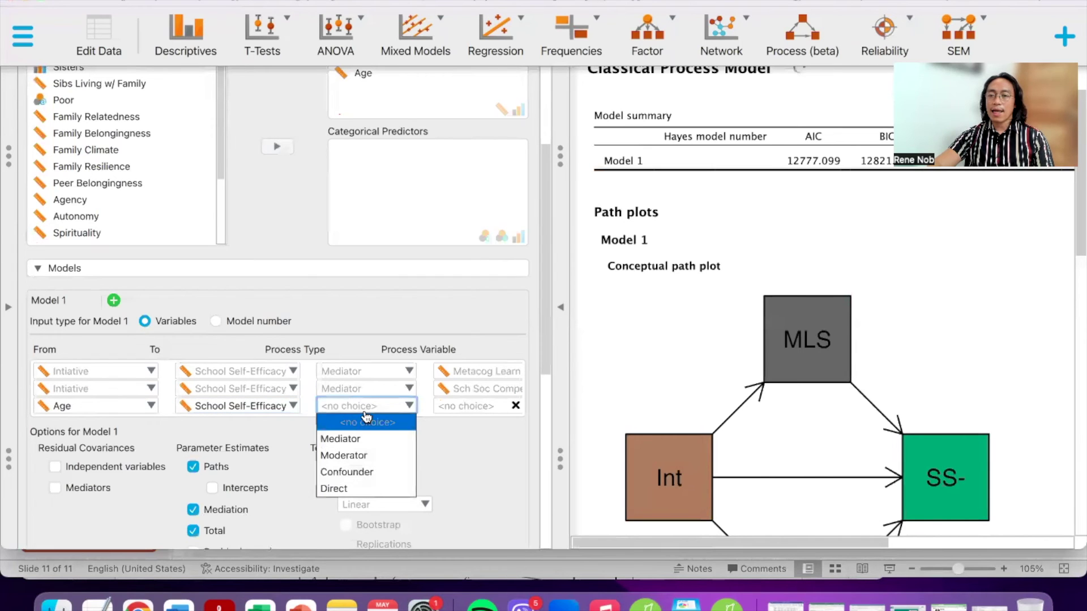
{"action": "left_click", "coordinate": [375, 489]}
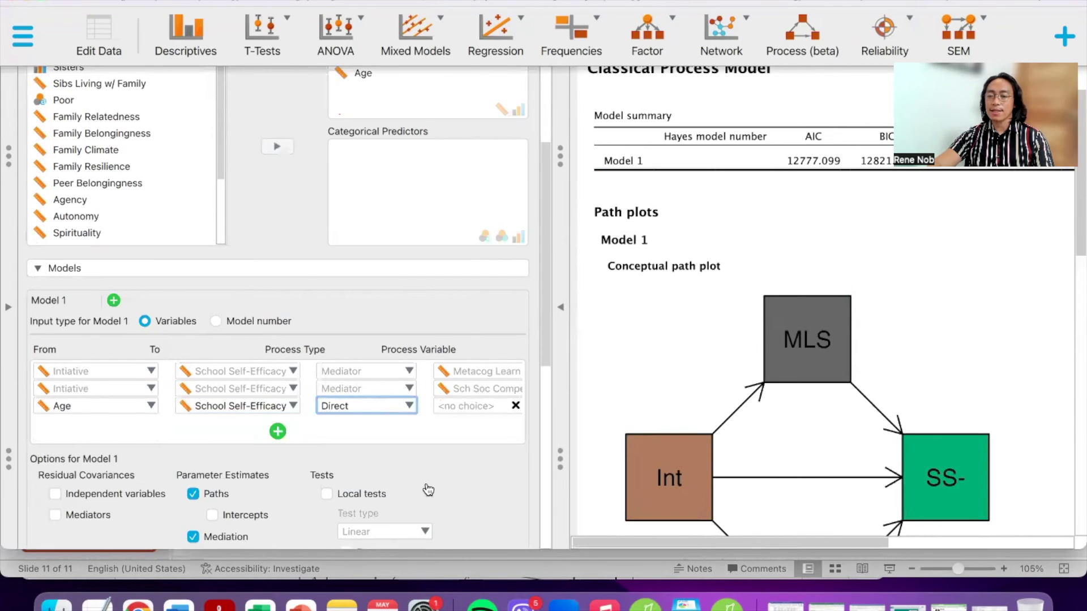
{"action": "left_click", "coordinate": [560, 307]}
Review the refreshed path plot and tables showing Age → School Self-Efficacy (estimate 0.013, p = 0.356)
{"action": "scroll", "coordinate": [558, 311], "scroll_direction": "down", "scroll_amount": 3}
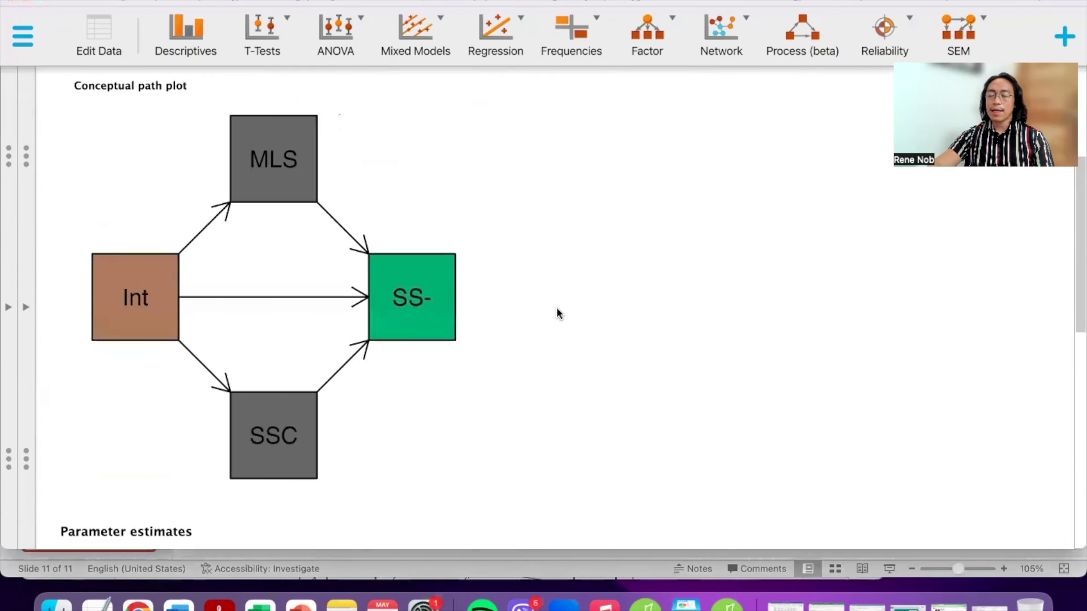
{"action": "left_click", "coordinate": [556, 307]}
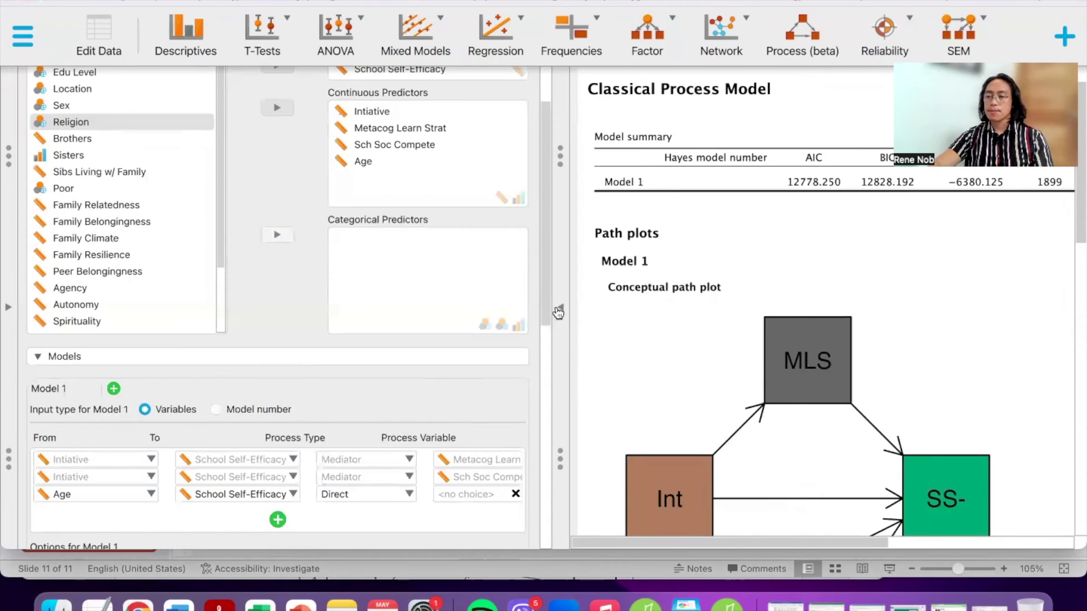
{"action": "left_click", "coordinate": [570, 390]}
{"action": "scroll", "coordinate": [571, 389], "scroll_direction": "down", "scroll_amount": 3}
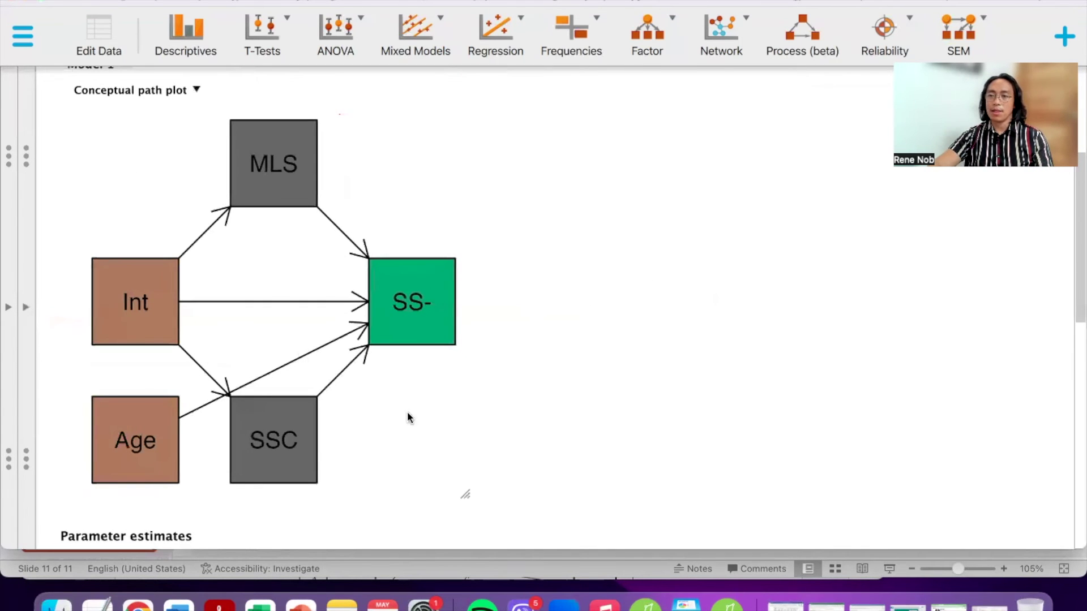
{"action": "scroll", "coordinate": [501, 427], "scroll_direction": "down", "scroll_amount": 3}
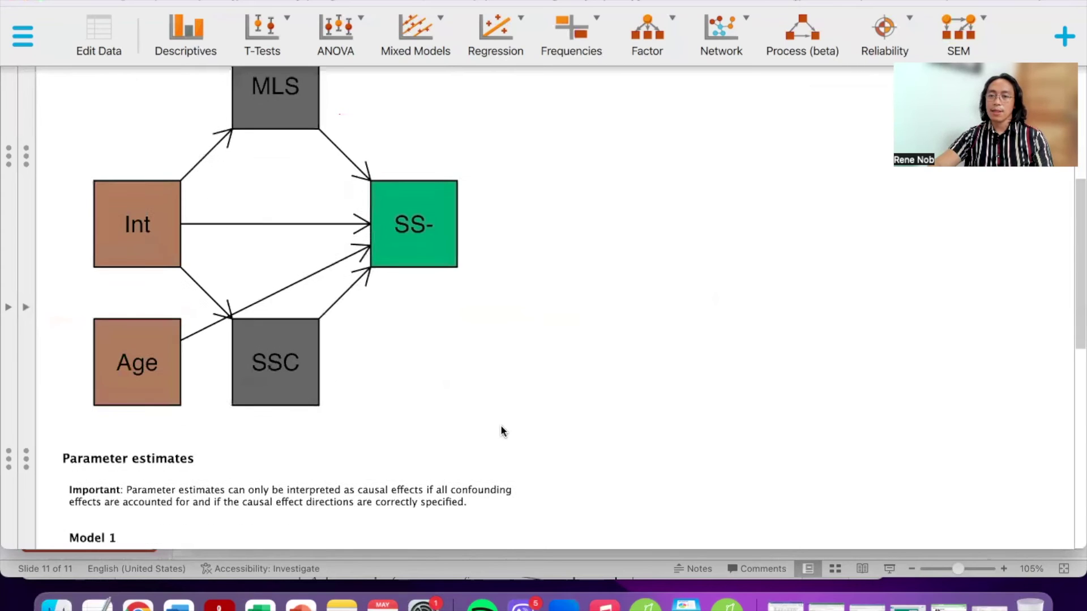
{"action": "scroll", "coordinate": [502, 430], "scroll_direction": "down", "scroll_amount": 7}
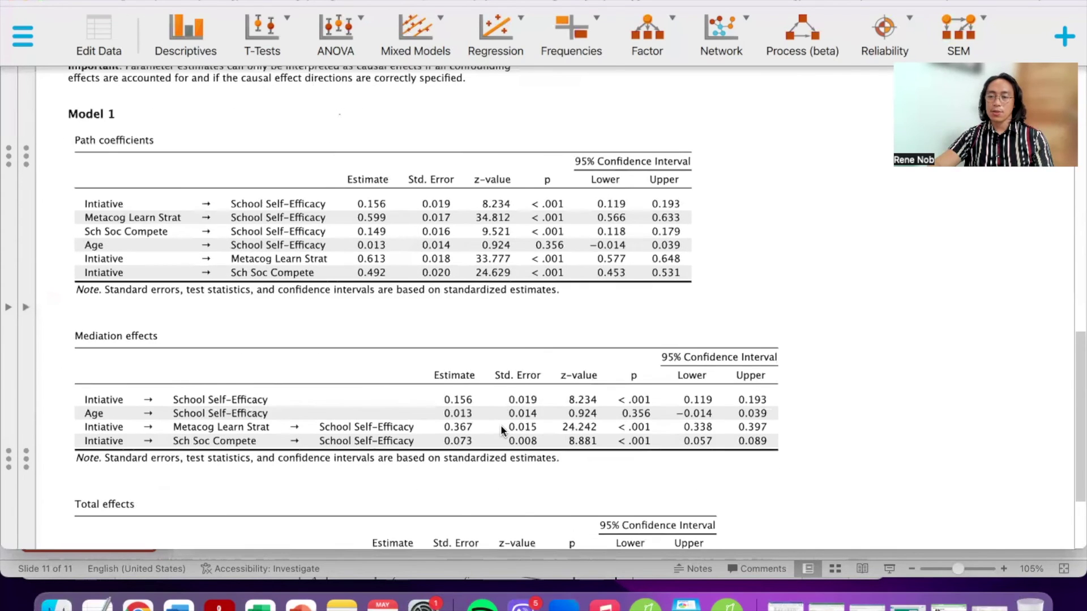
{"action": "scroll", "coordinate": [501, 429], "scroll_direction": "down", "scroll_amount": 2}
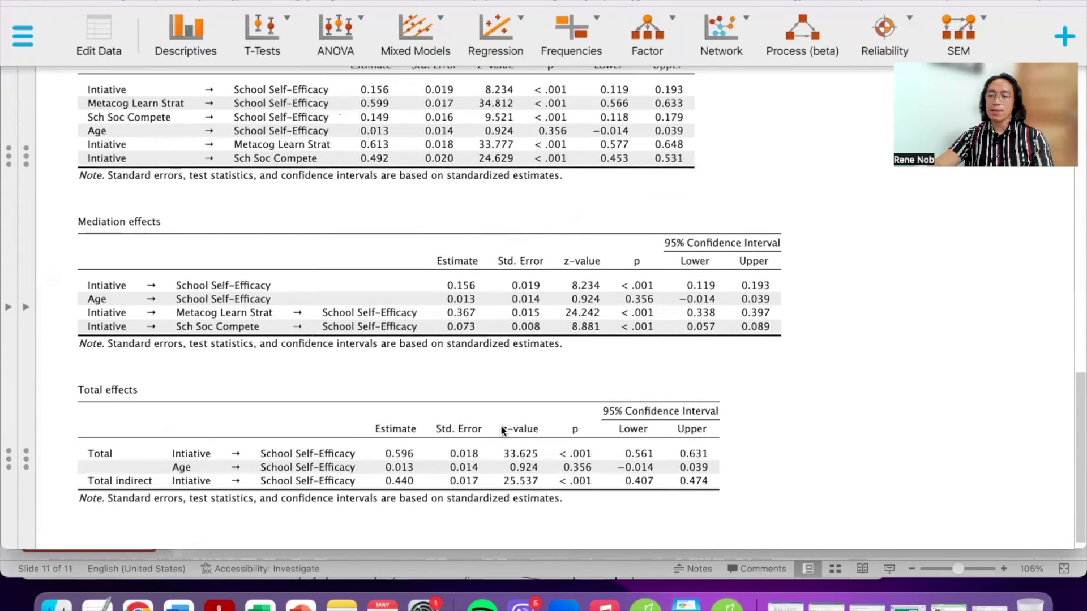
{"action": "scroll", "coordinate": [501, 425], "scroll_direction": "up", "scroll_amount": 1}
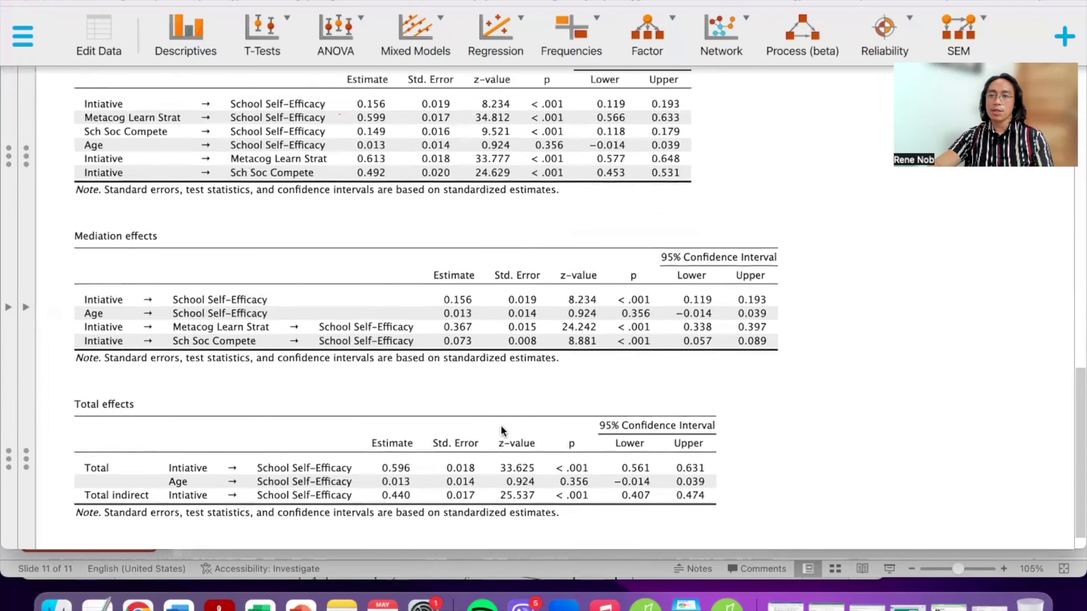
{"action": "scroll", "coordinate": [183, 484], "scroll_direction": "up", "scroll_amount": 1}
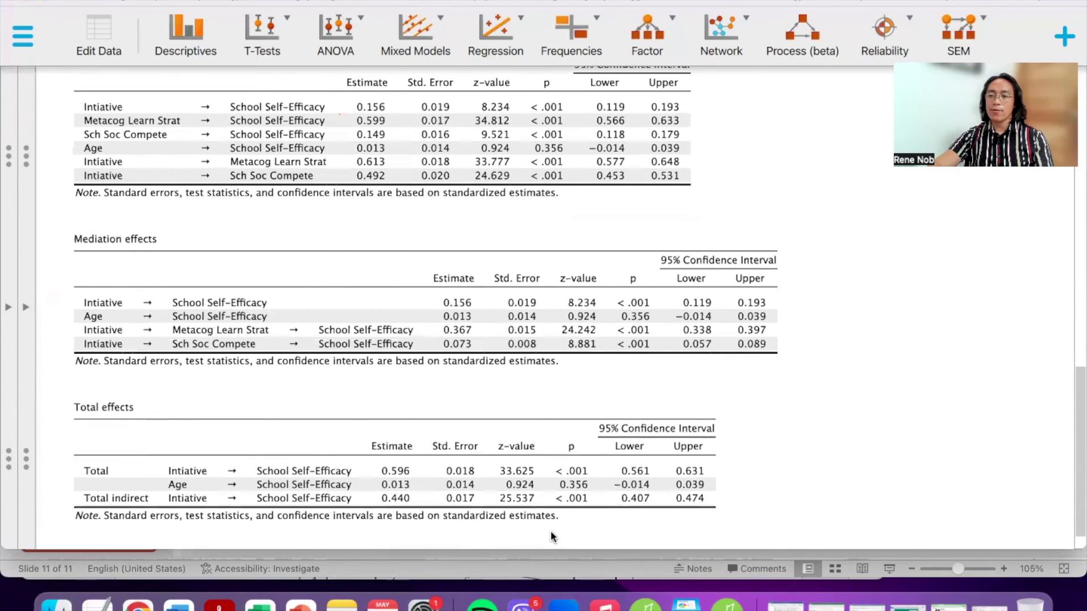
{"action": "key", "text": "super+shift+4"}
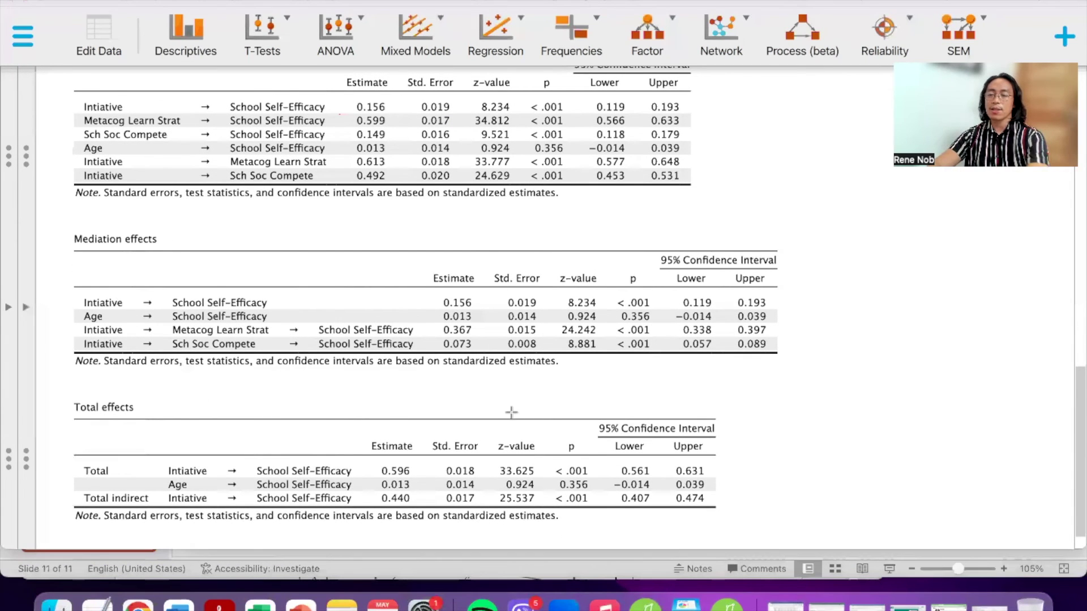
{"action": "left_click_drag", "start_coordinate": [77, 143], "coordinate": [408, 153]}
{"action": "left_click_drag", "start_coordinate": [163, 477], "coordinate": [517, 493]}
{"action": "left_click_drag", "start_coordinate": [376, 475], "coordinate": [415, 493]}
{"action": "left_click_drag", "start_coordinate": [383, 144], "coordinate": [354, 153]}
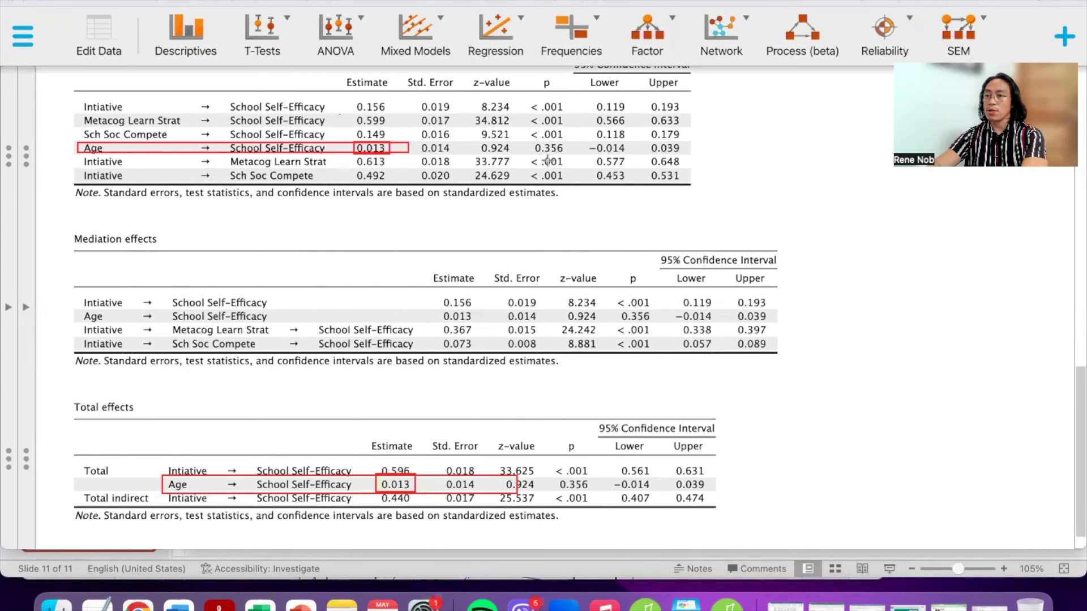
{"action": "left_click_drag", "start_coordinate": [533, 141], "coordinate": [569, 156]}
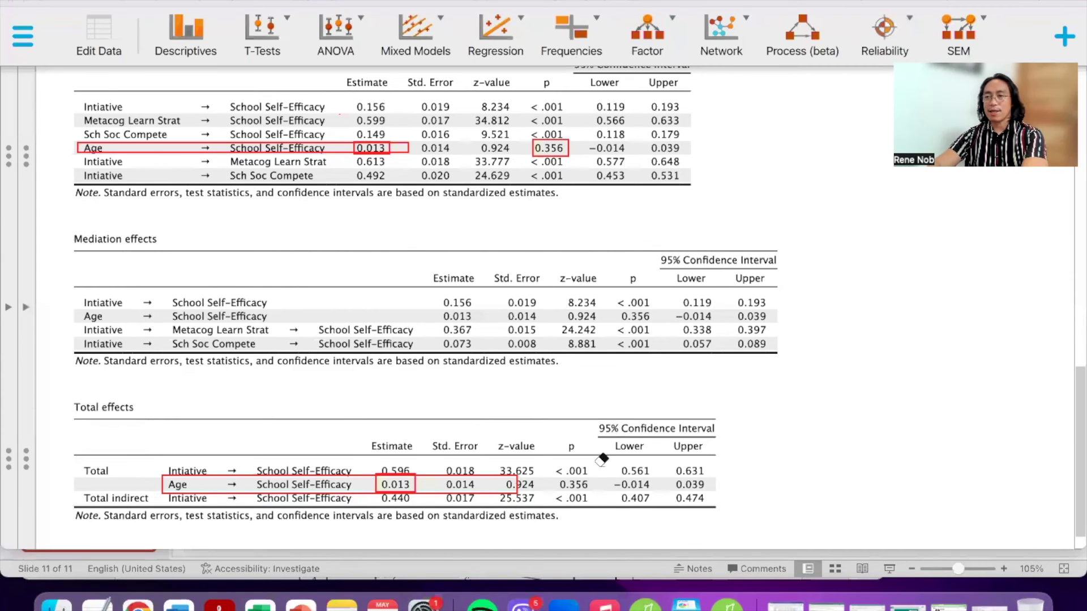
{"action": "scroll", "coordinate": [554, 306], "scroll_direction": "up", "scroll_amount": 3}
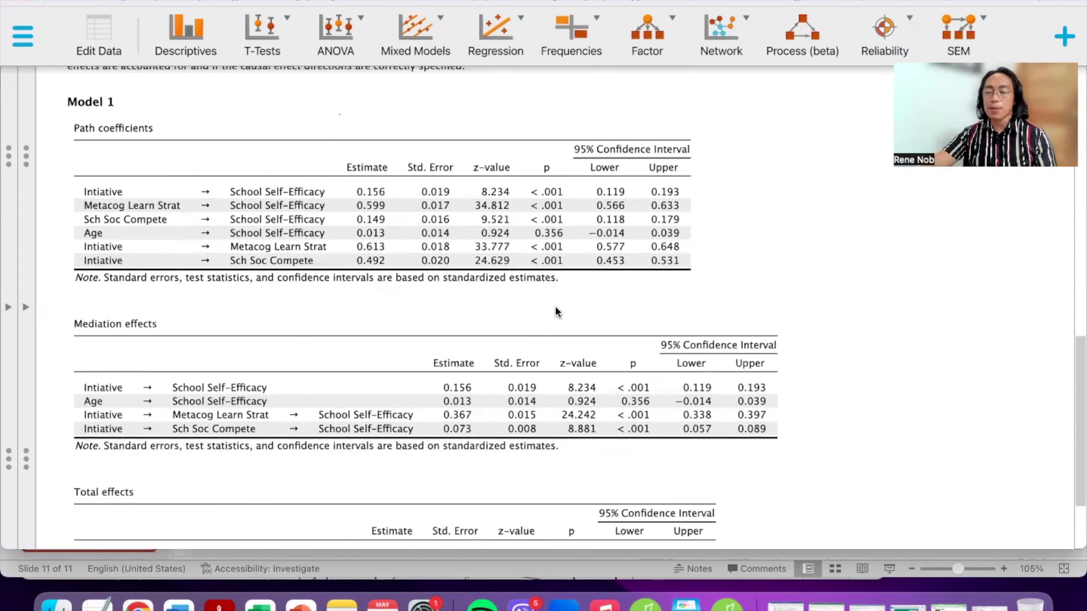
{"action": "scroll", "coordinate": [555, 307], "scroll_direction": "up", "scroll_amount": 10}
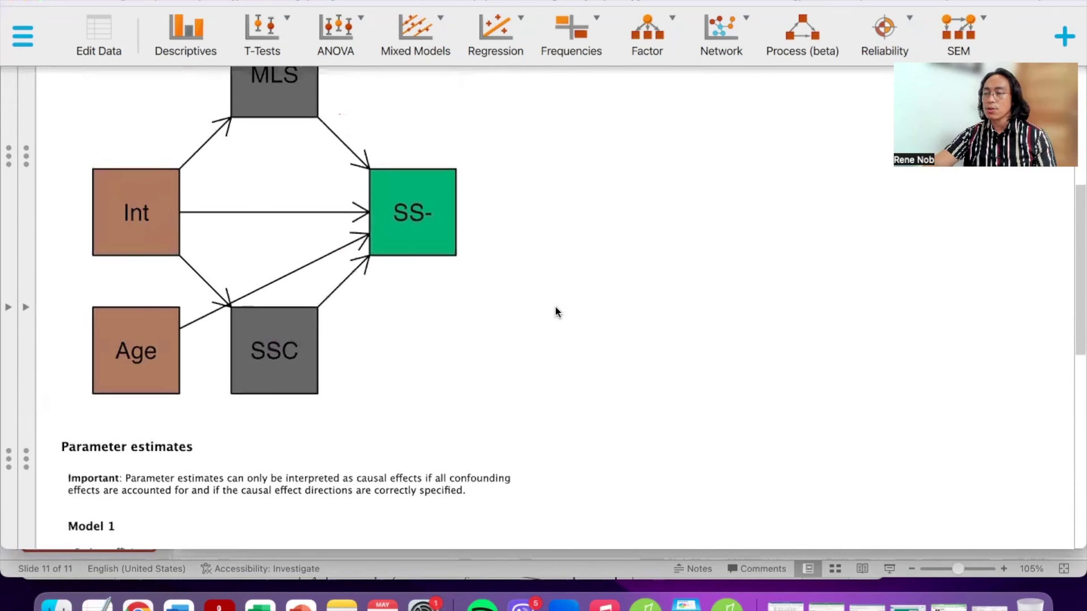
{"action": "scroll", "coordinate": [555, 309], "scroll_direction": "up", "scroll_amount": 3}
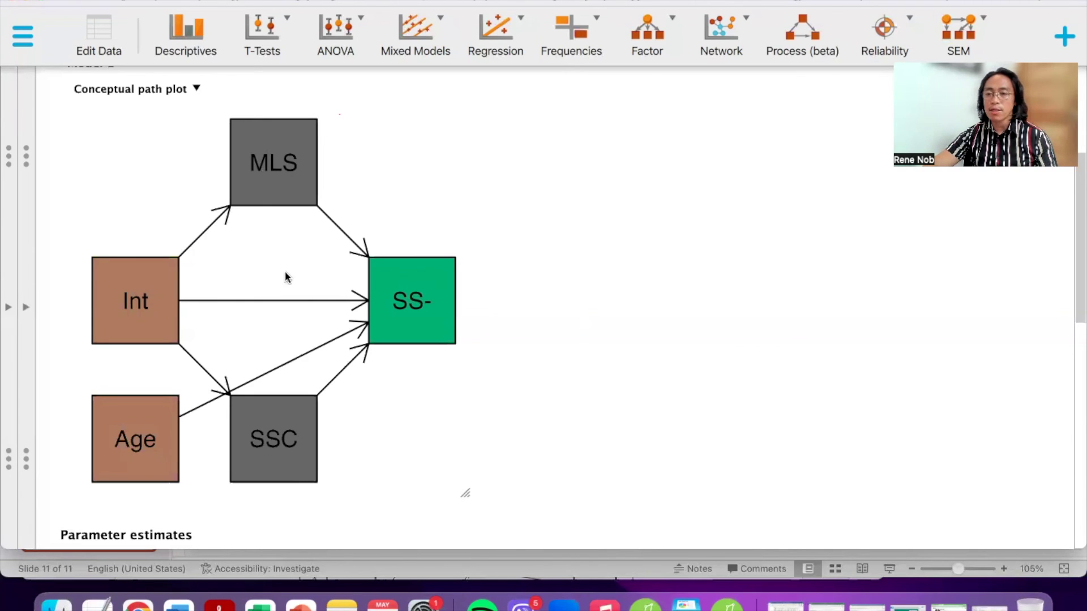
{"action": "scroll", "coordinate": [298, 454], "scroll_direction": "down", "scroll_amount": 10}
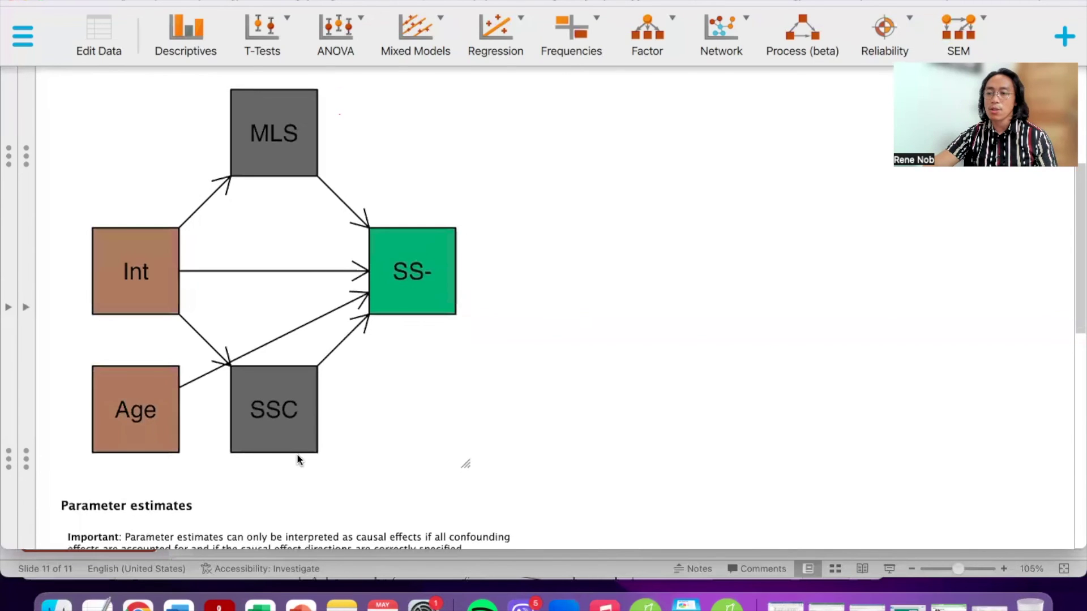
{"action": "scroll", "coordinate": [297, 454], "scroll_direction": "down", "scroll_amount": 10}
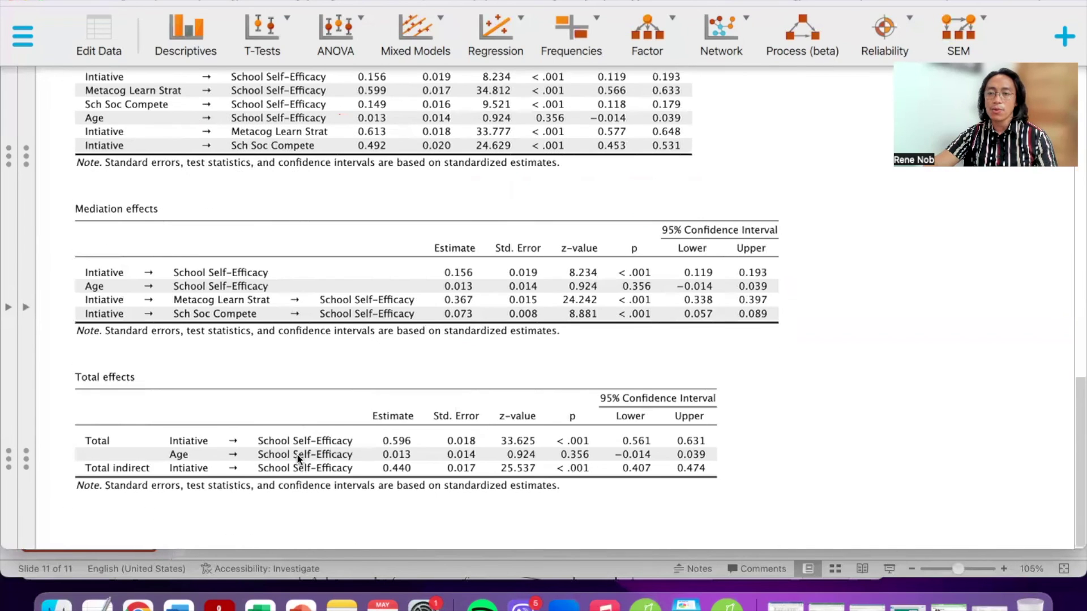
{"action": "scroll", "coordinate": [296, 454], "scroll_direction": "up", "scroll_amount": 1}
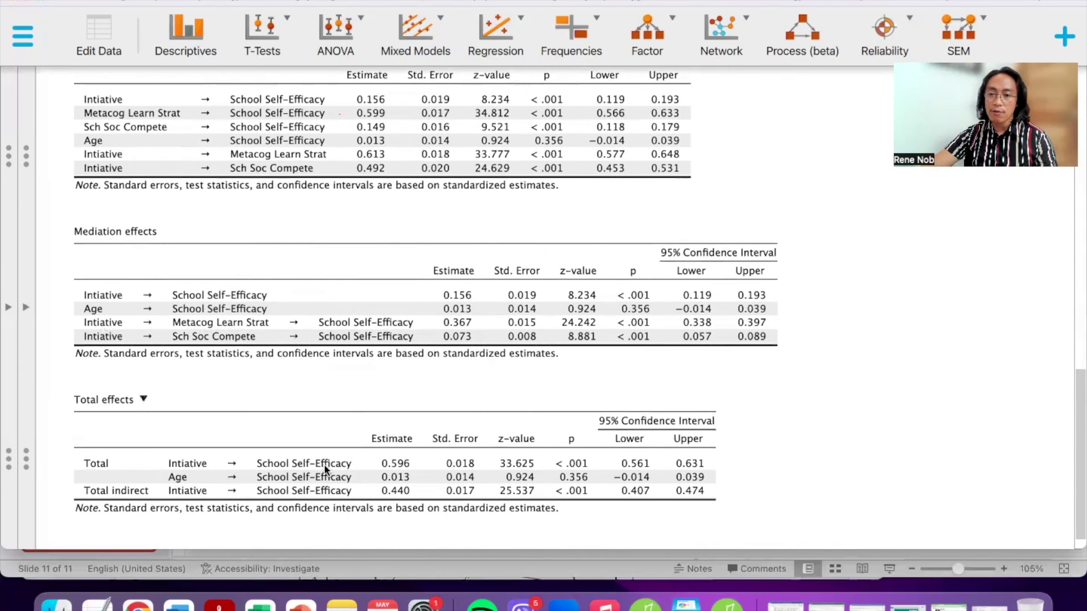
{"action": "scroll", "coordinate": [325, 468], "scroll_direction": "down", "scroll_amount": 2}
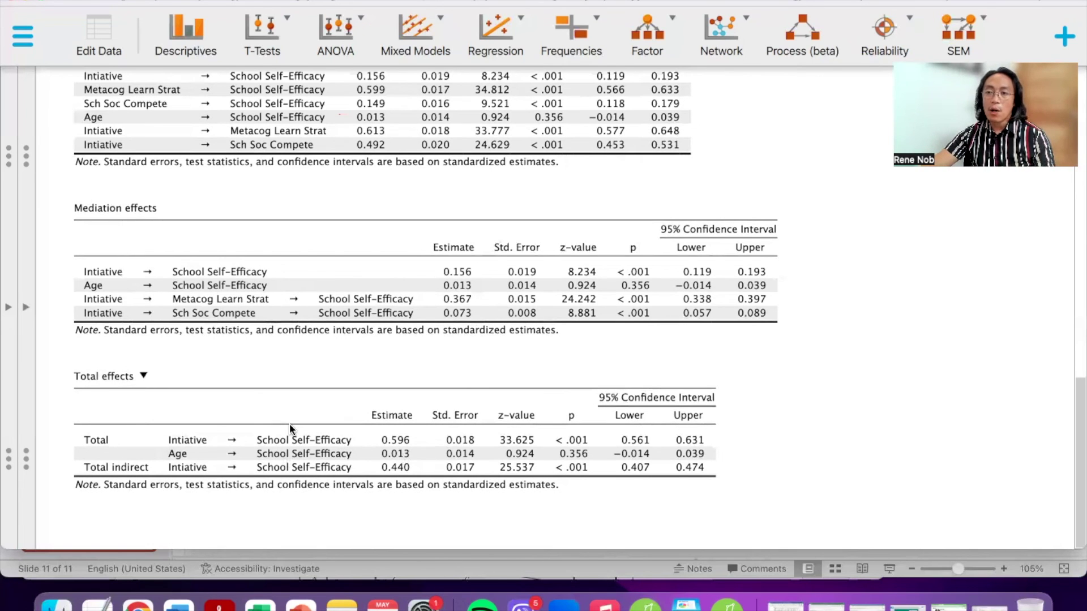
{"action": "scroll", "coordinate": [289, 423], "scroll_direction": "up", "scroll_amount": 1}
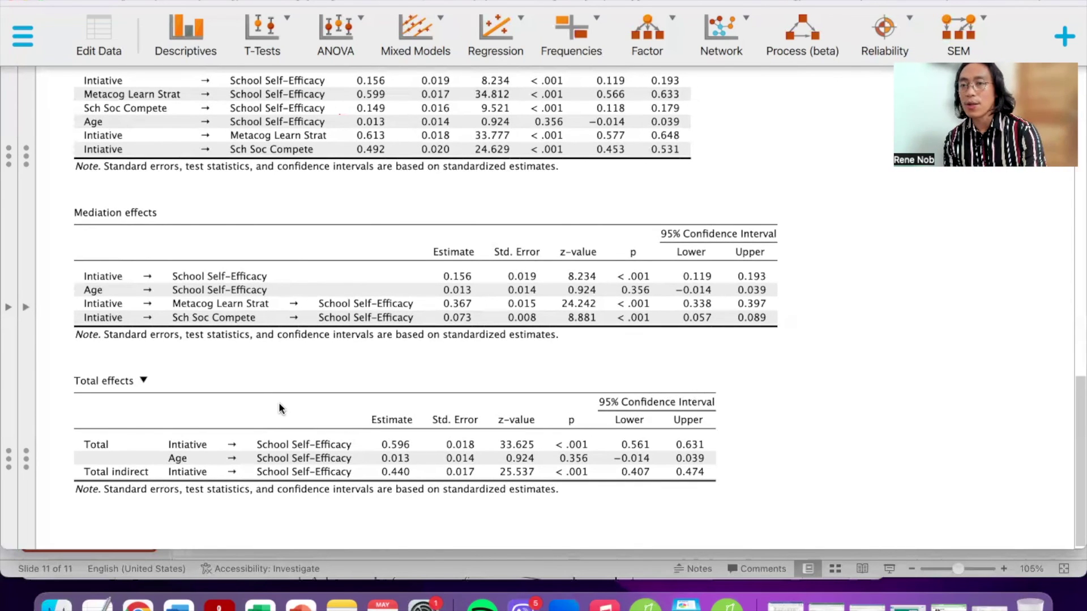
{"action": "scroll", "coordinate": [297, 308], "scroll_direction": "up", "scroll_amount": 2}
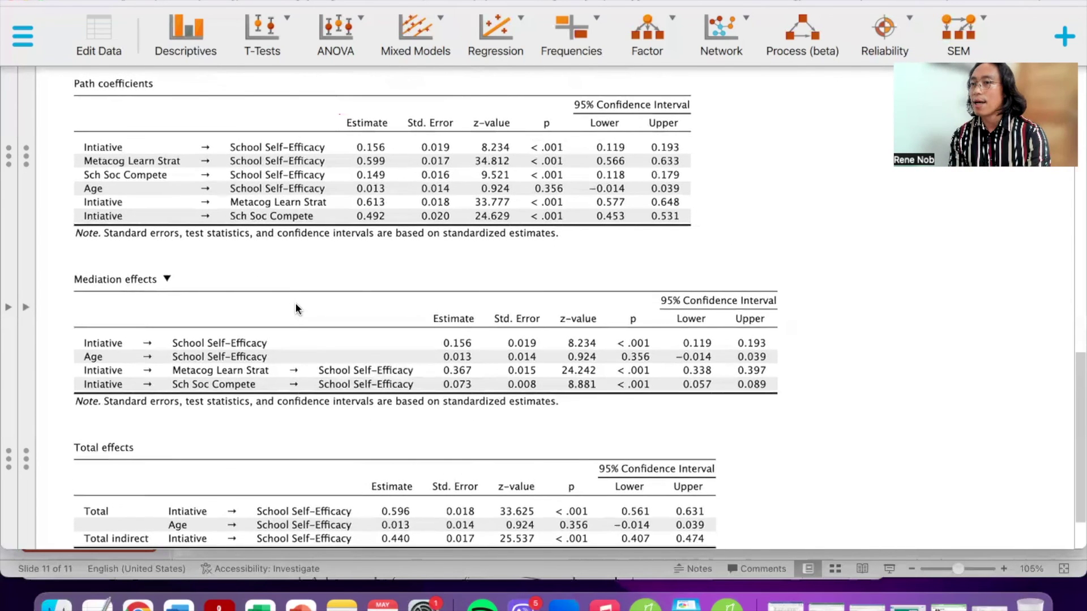
{"action": "scroll", "coordinate": [297, 309], "scroll_direction": "down", "scroll_amount": 1}
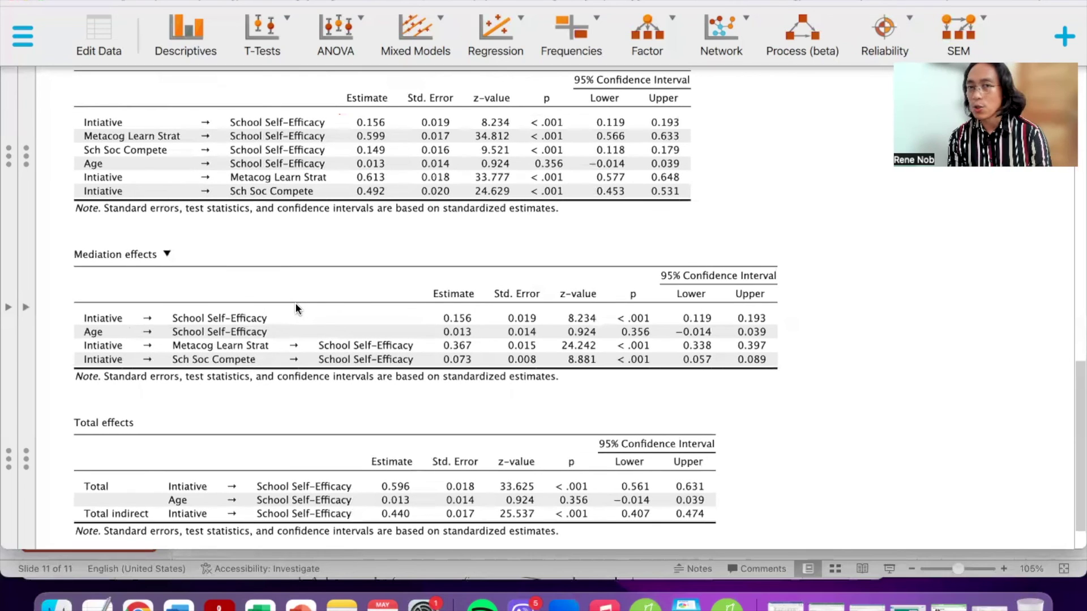